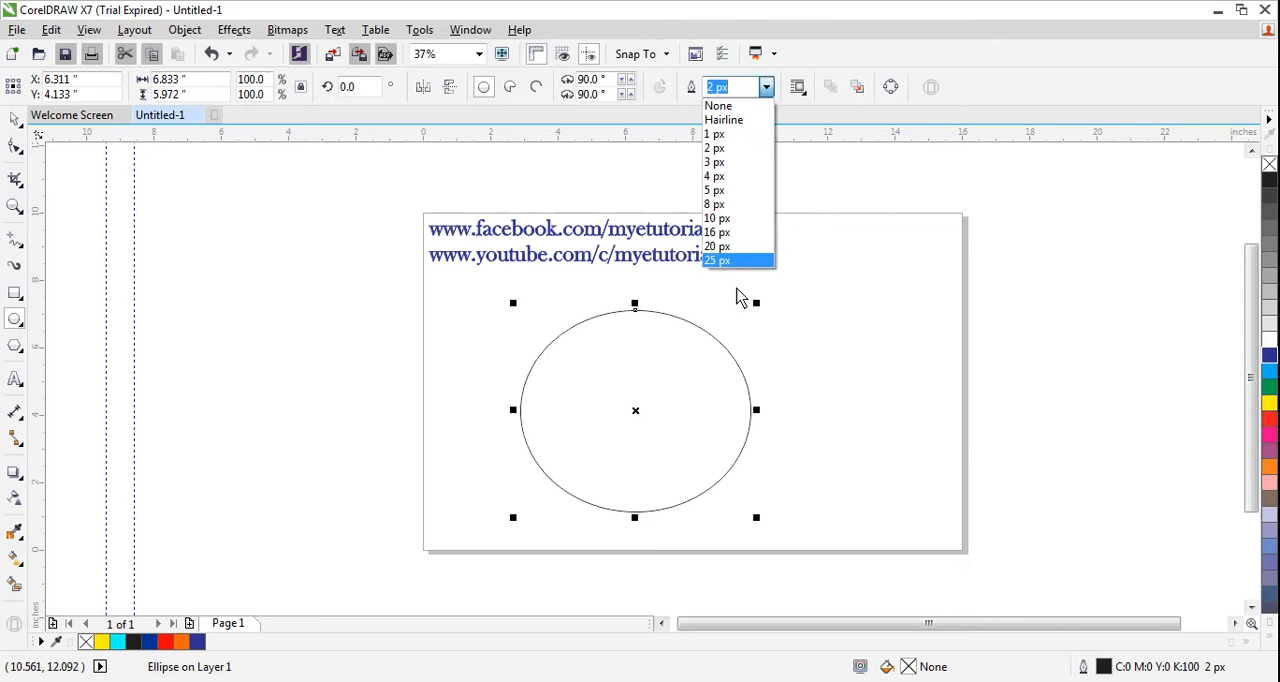
- Give the selected ellipse a 25 px yellow outline, leaving its interior unfilled
click(725, 266)
click(766, 87)
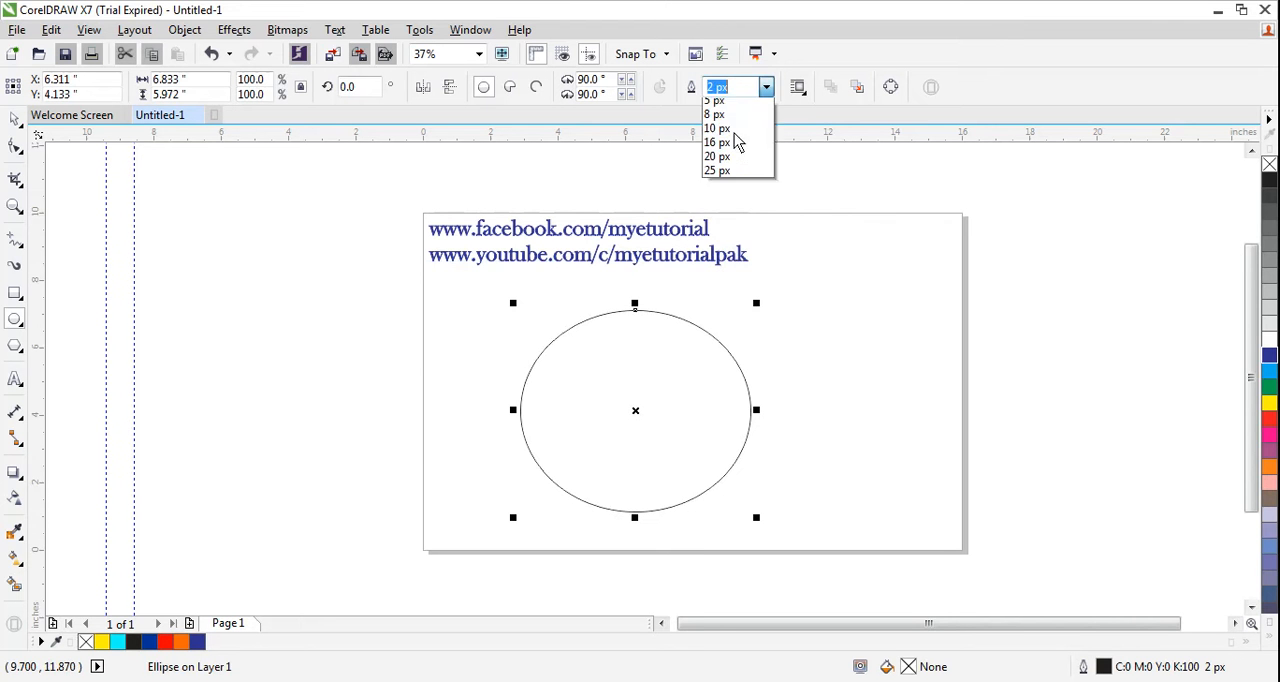
click(716, 262)
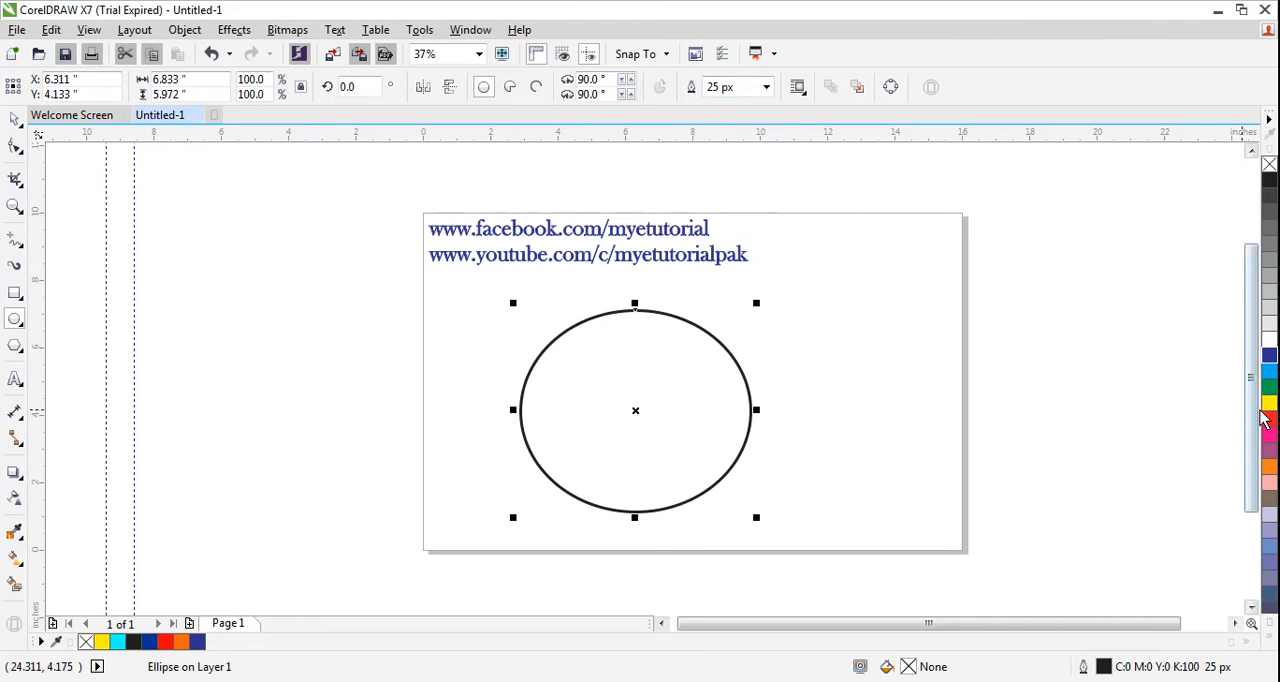
right_click(1268, 404)
click(1268, 404)
key(ctrl+z)
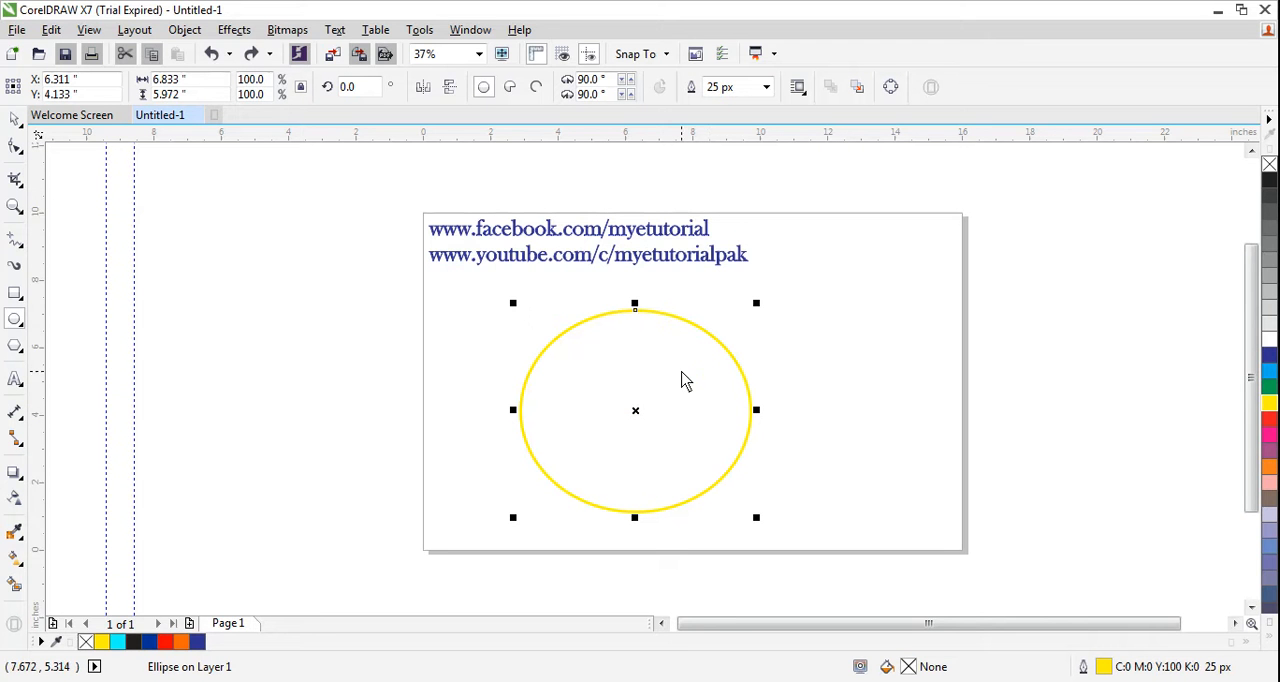
- Duplicate the yellow ellipse and shrink the copy about its centre to form a smaller concentric ellipse inside it
key(space)
drag(681, 373, 677, 379)
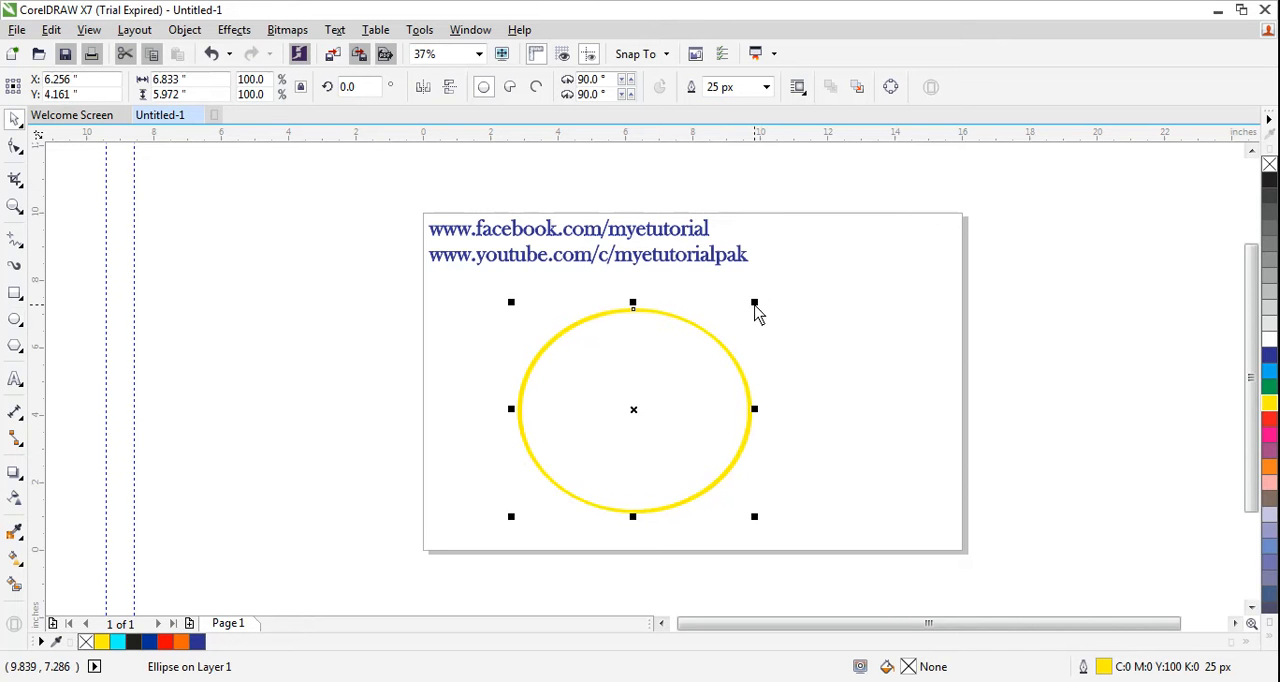
drag(754, 306, 724, 340)
click(480, 355)
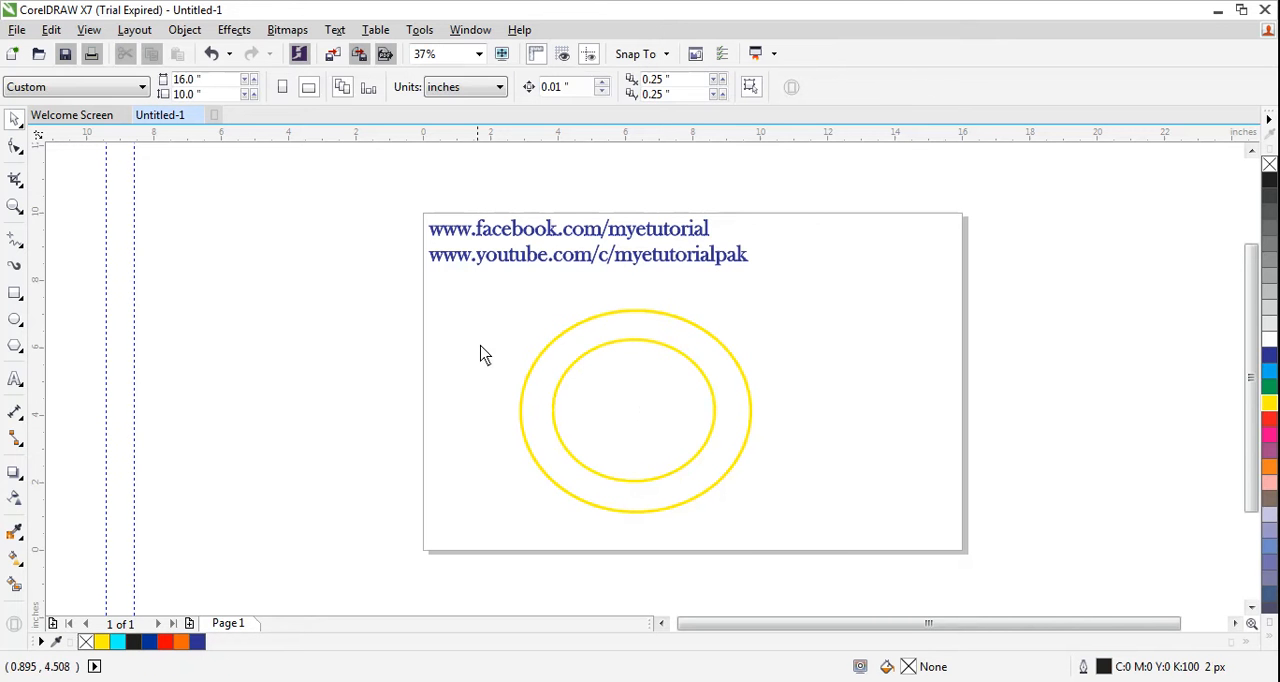
- Move the two concentric ellipses together toward the left side of the page
drag(485, 284, 797, 549)
drag(700, 392, 657, 380)
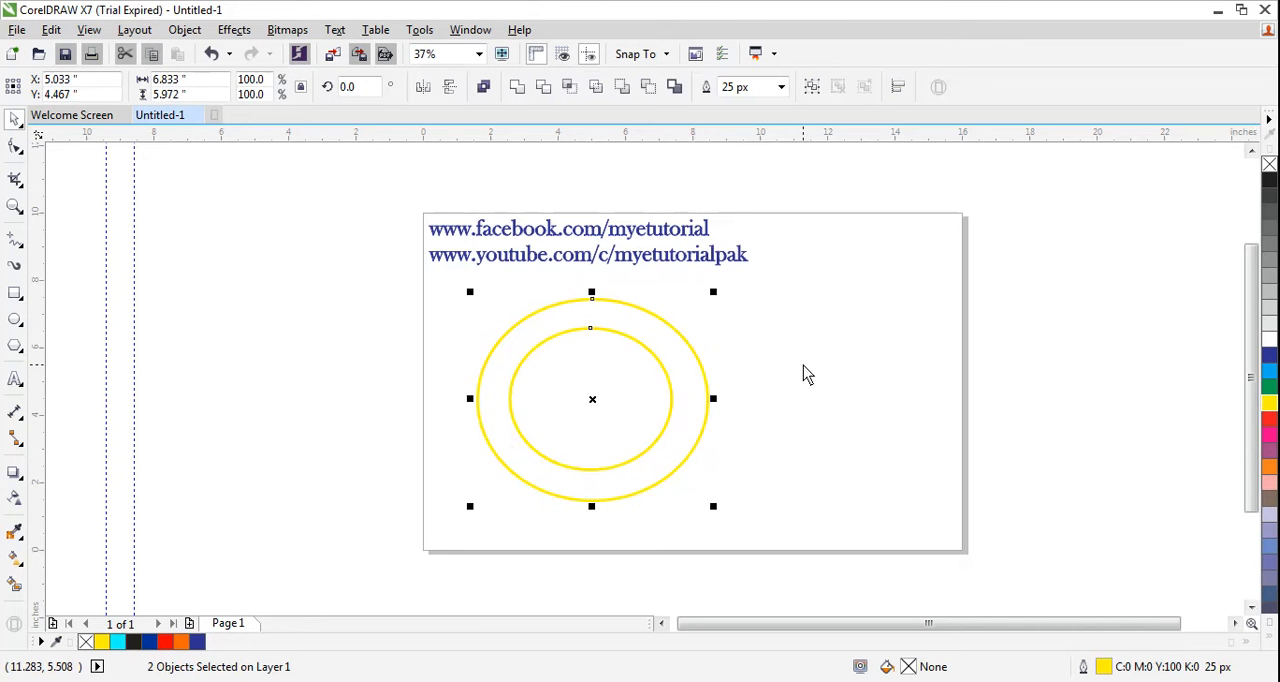
click(789, 382)
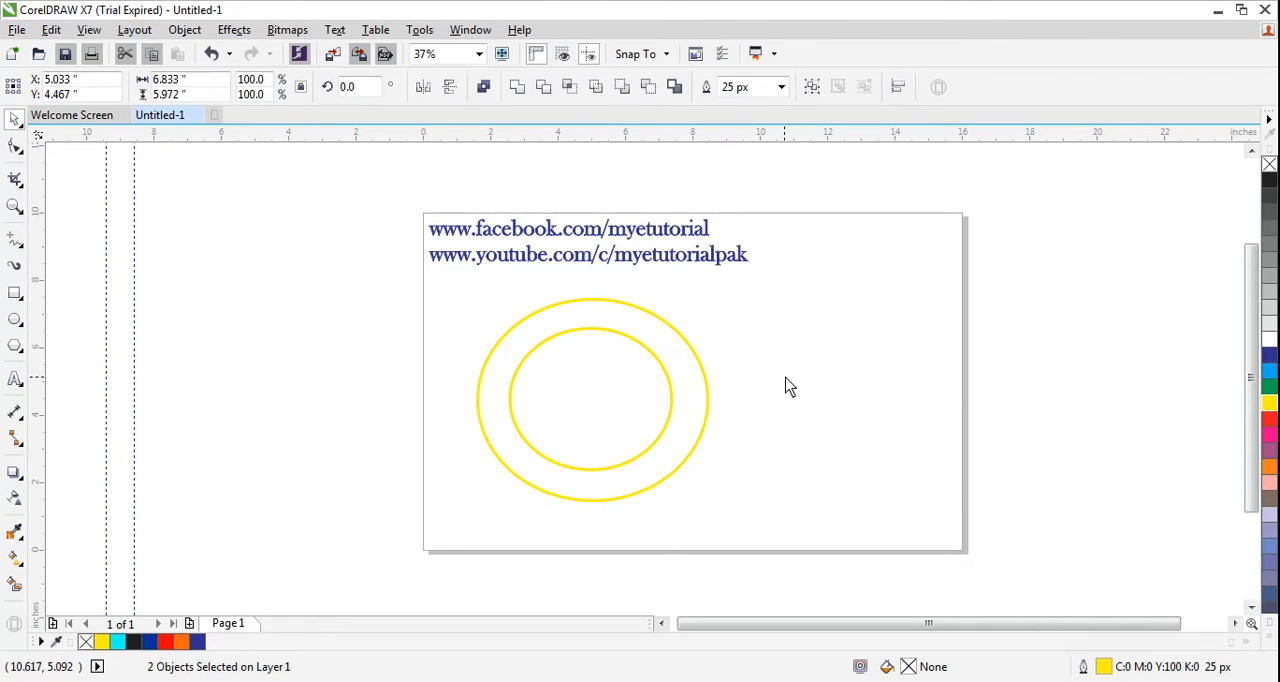
- Duplicate the outer ellipse and place the copy directly over the original
click(598, 304)
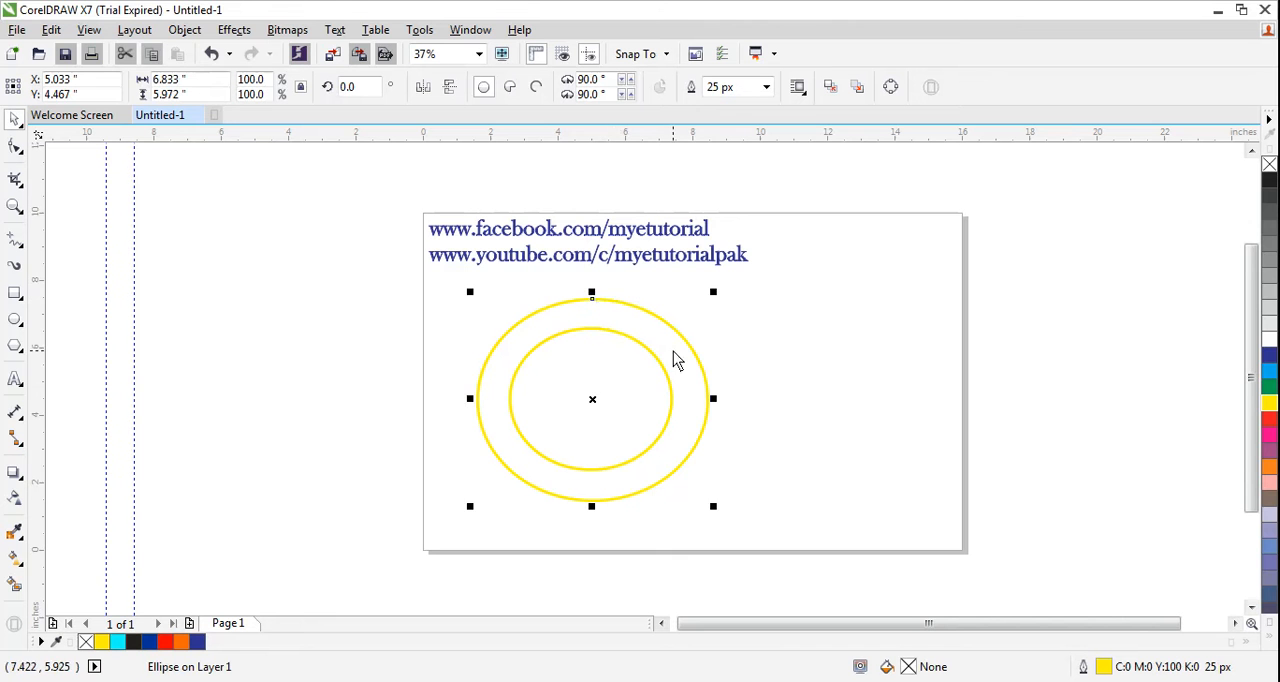
key(ctrl+d)
drag(697, 331, 685, 342)
click(800, 360)
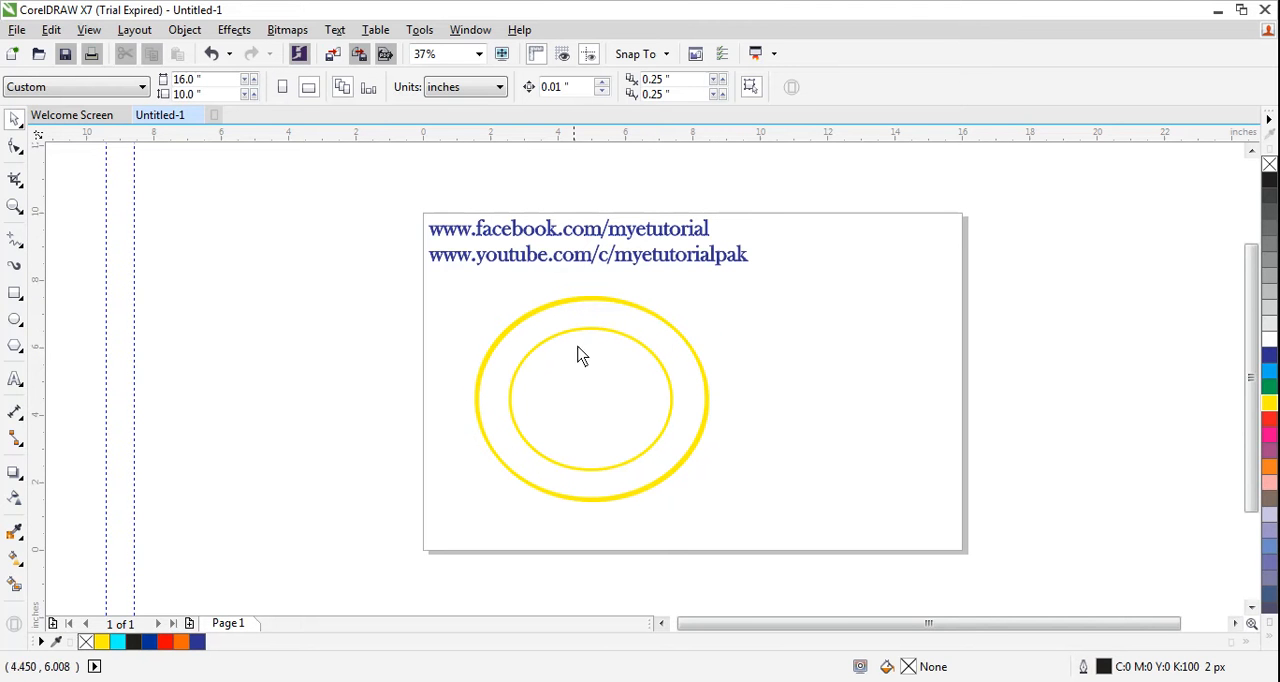
click(677, 329)
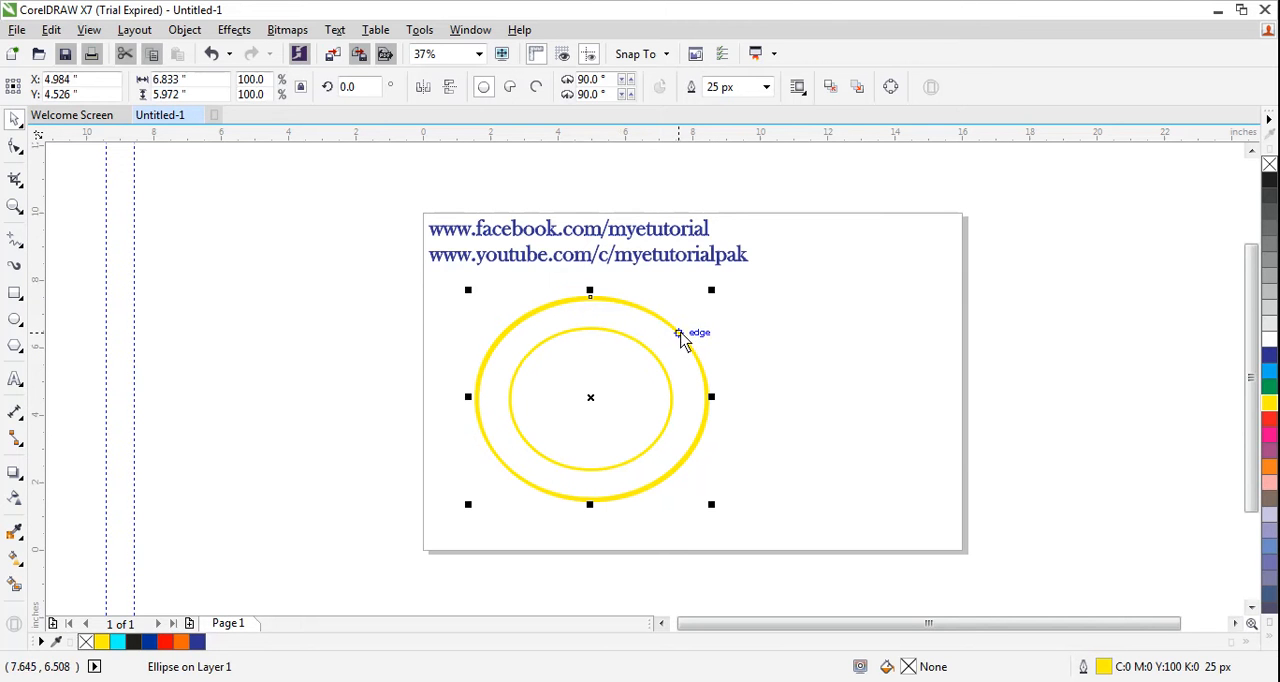
mouse_move(680, 334)
mouse_down()
mouse_move(671, 350)
mouse_move(693, 350)
mouse_up()
click(757, 351)
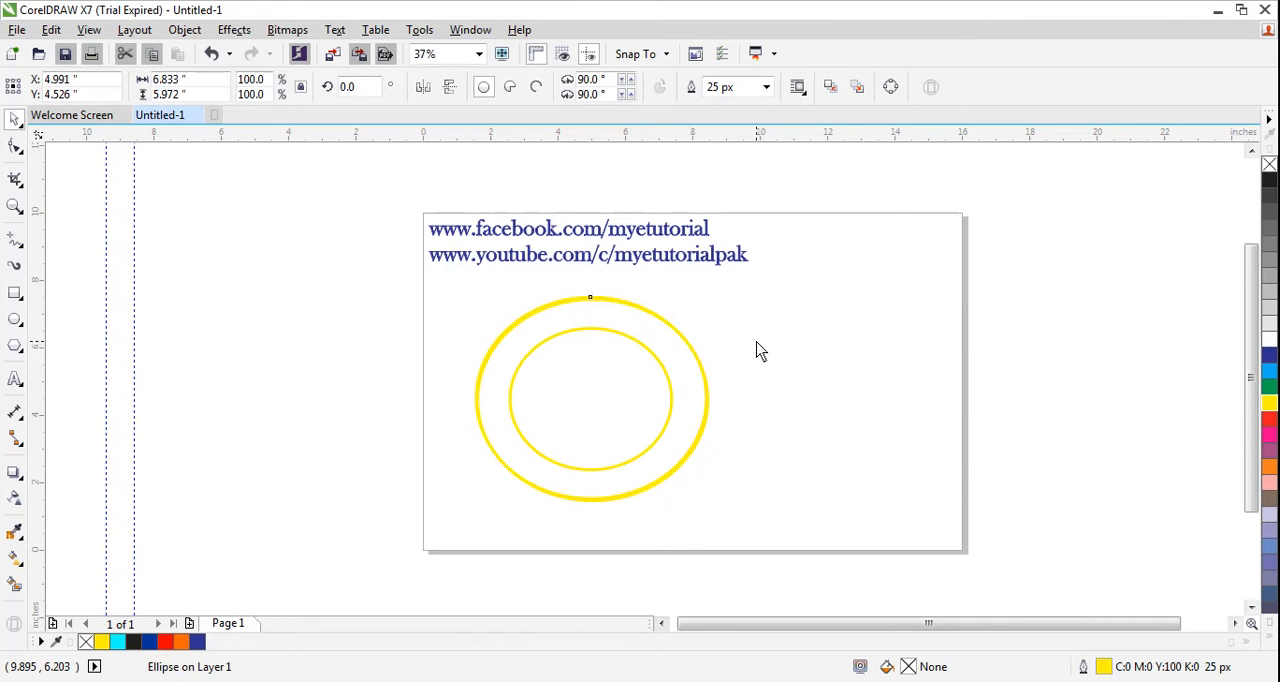
- Resize the copied outer ellipse to about 3.46 in wide and 4.30 in high, filling the left half of the outer ellipse
click(697, 357)
drag(714, 398, 606, 412)
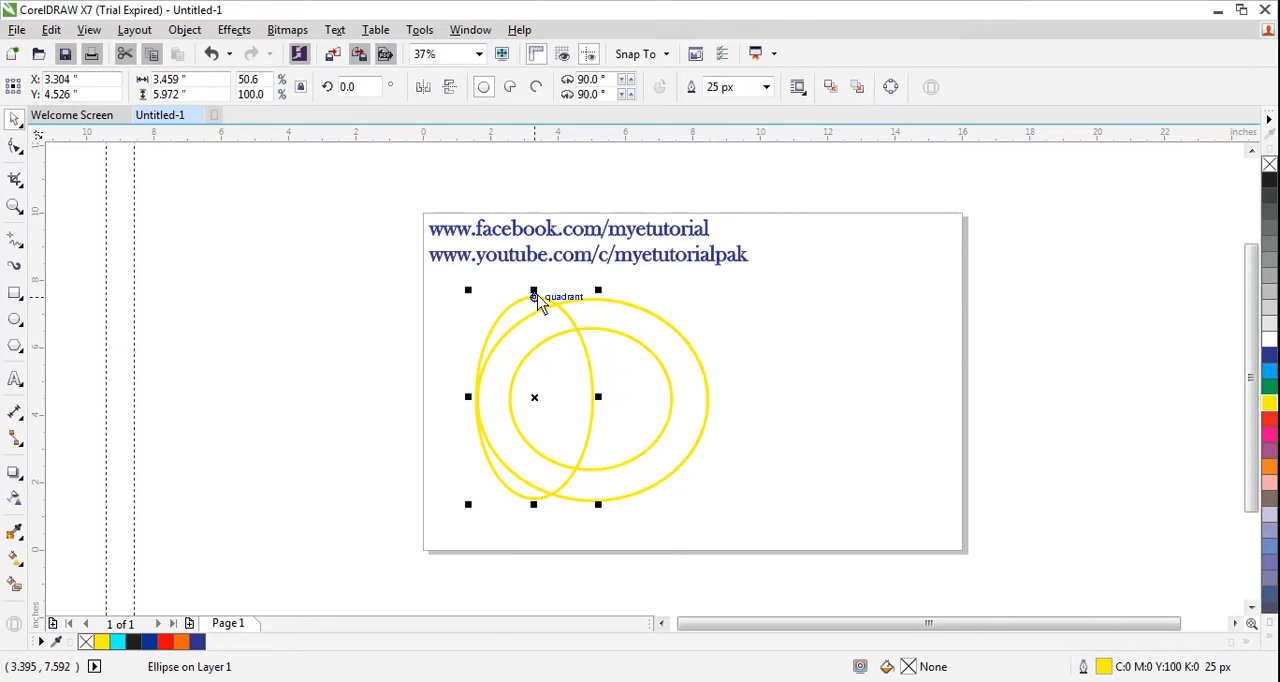
drag(534, 291, 537, 330)
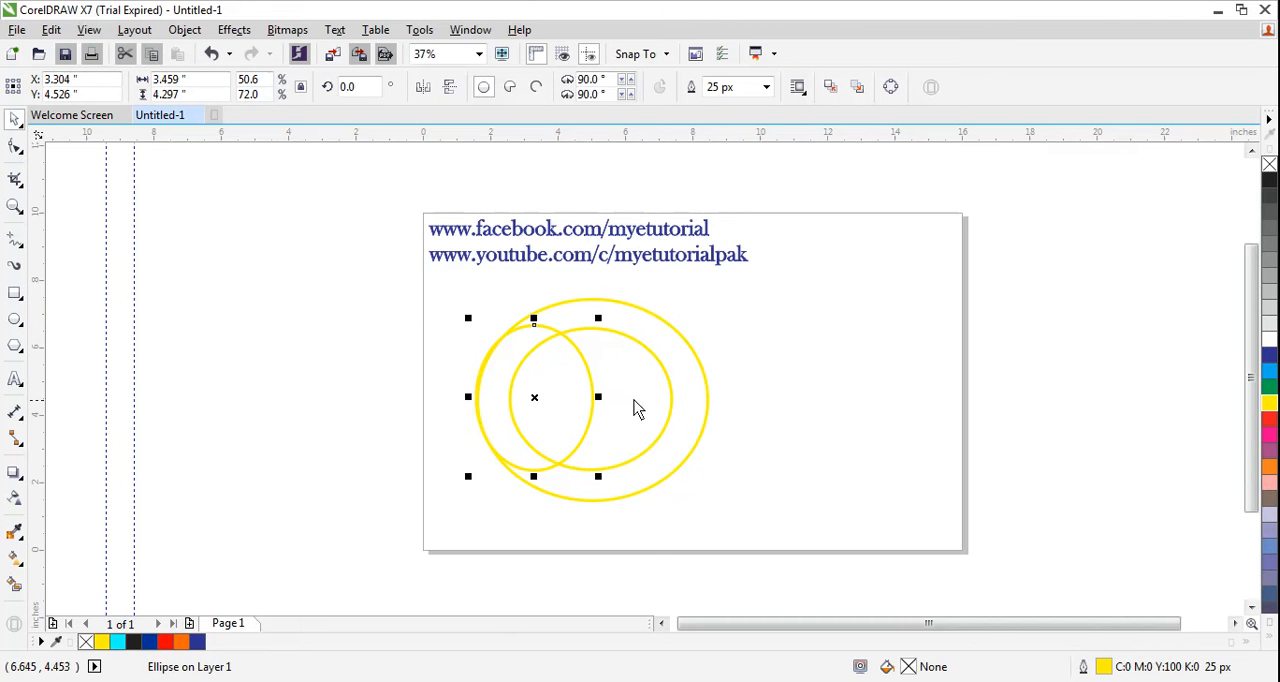
- Duplicate the narrow ellipse and place the copy in the right half of the outer ellipse, touching the first at the centre
click(591, 375)
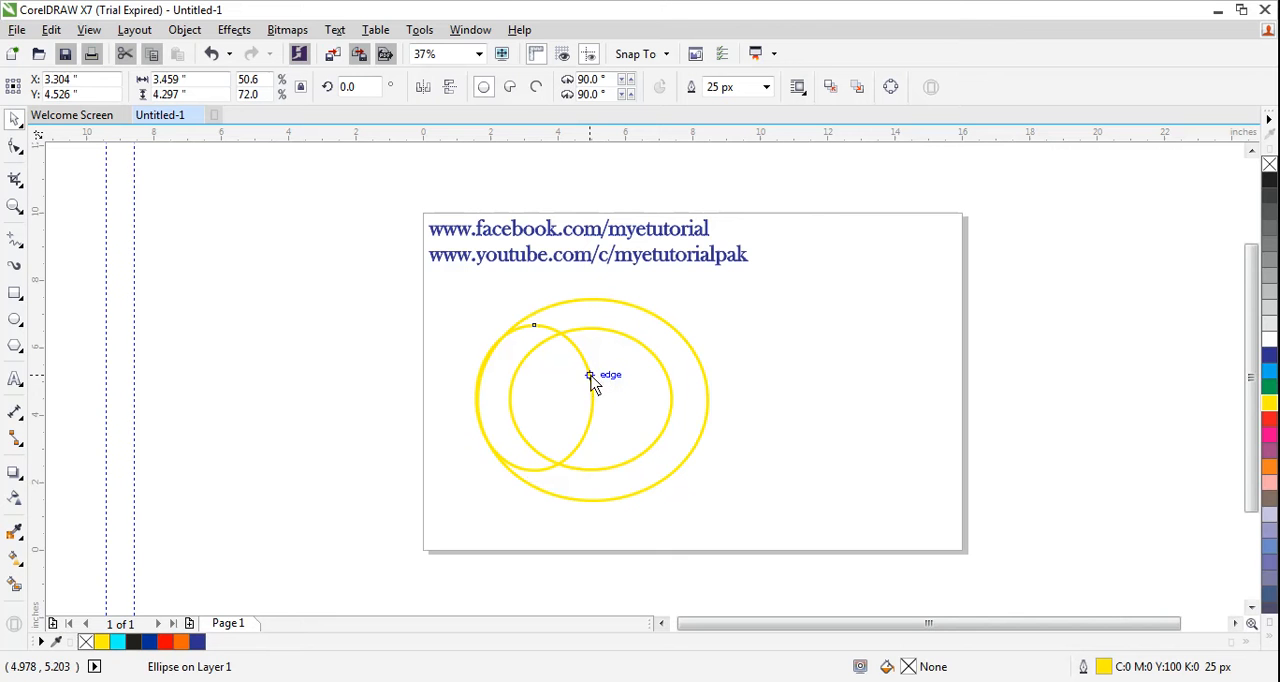
key(ctrl+d)
drag(603, 383, 708, 395)
click(763, 390)
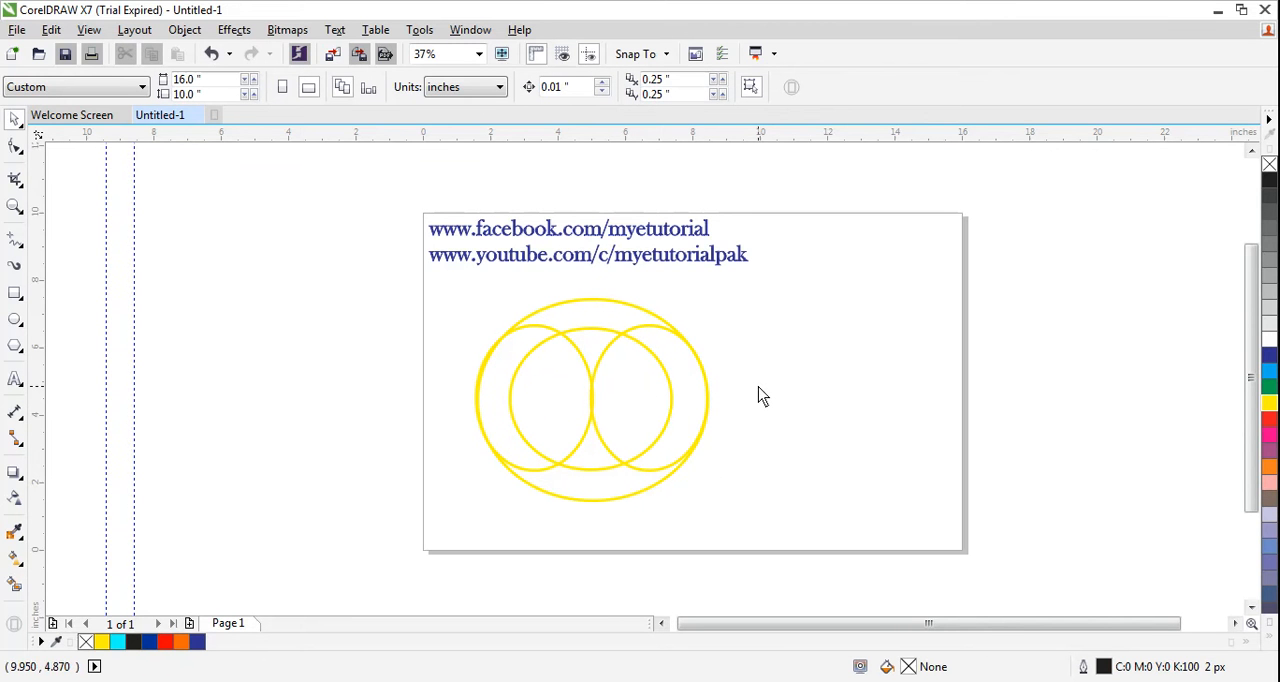
- Move all four ellipses toward the page centre and scale them proportionally down to about 5.88 by 5.10 in
drag(456, 293, 790, 526)
drag(662, 336, 703, 326)
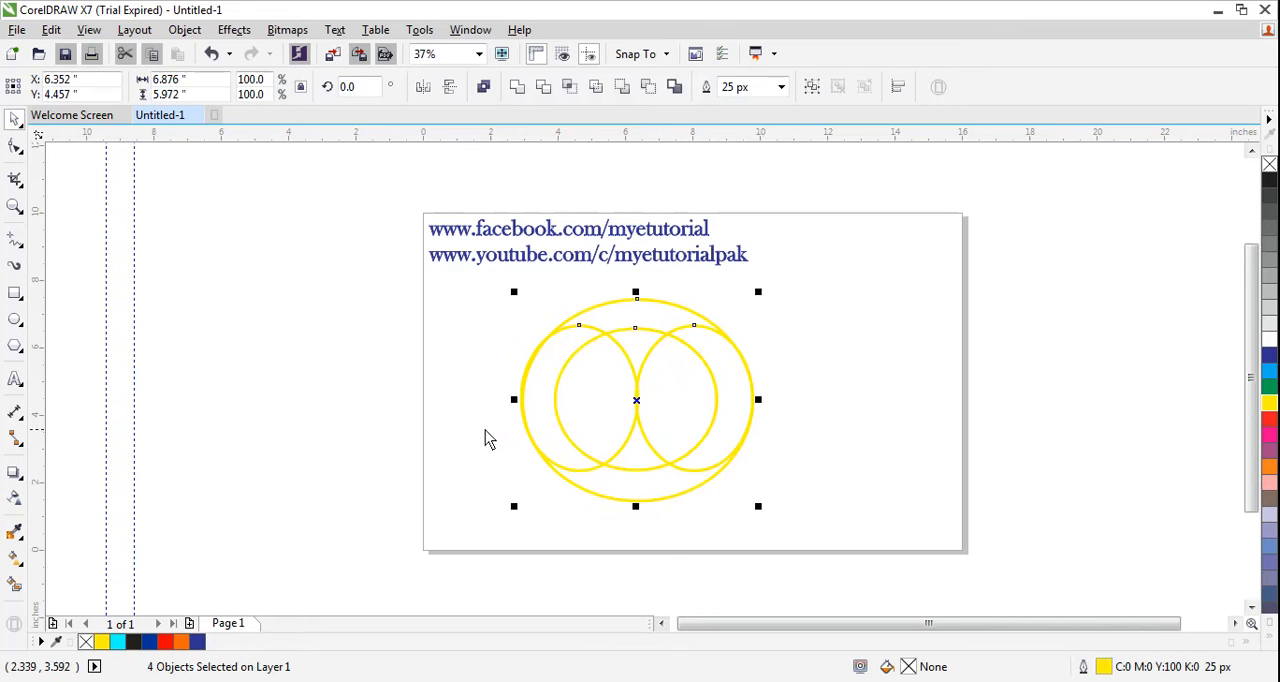
click(484, 430)
drag(657, 487, 800, 494)
drag(471, 277, 814, 523)
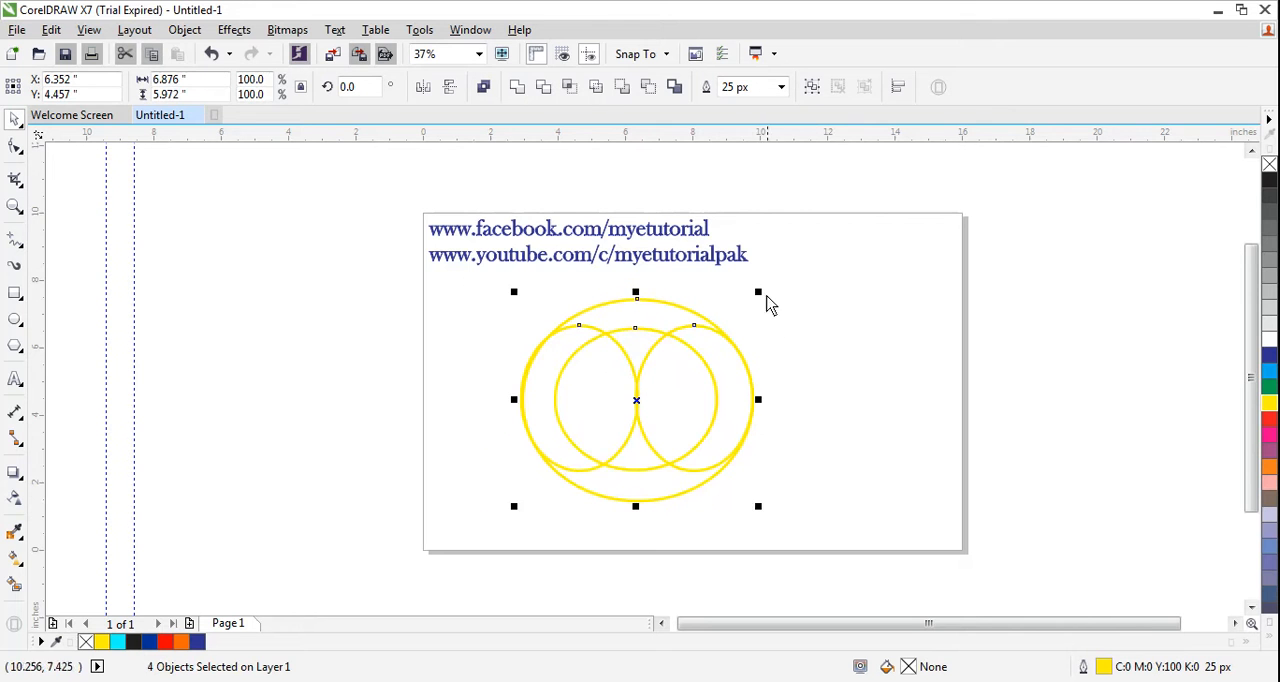
drag(760, 302, 746, 305)
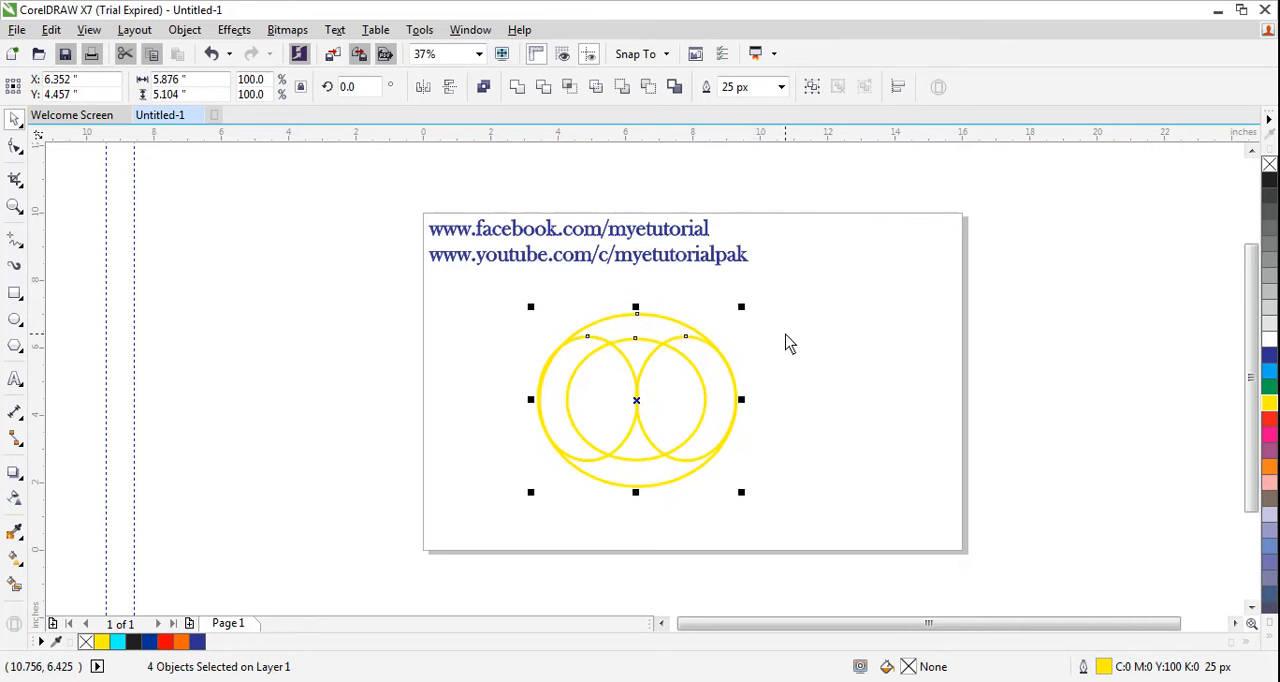
click(790, 352)
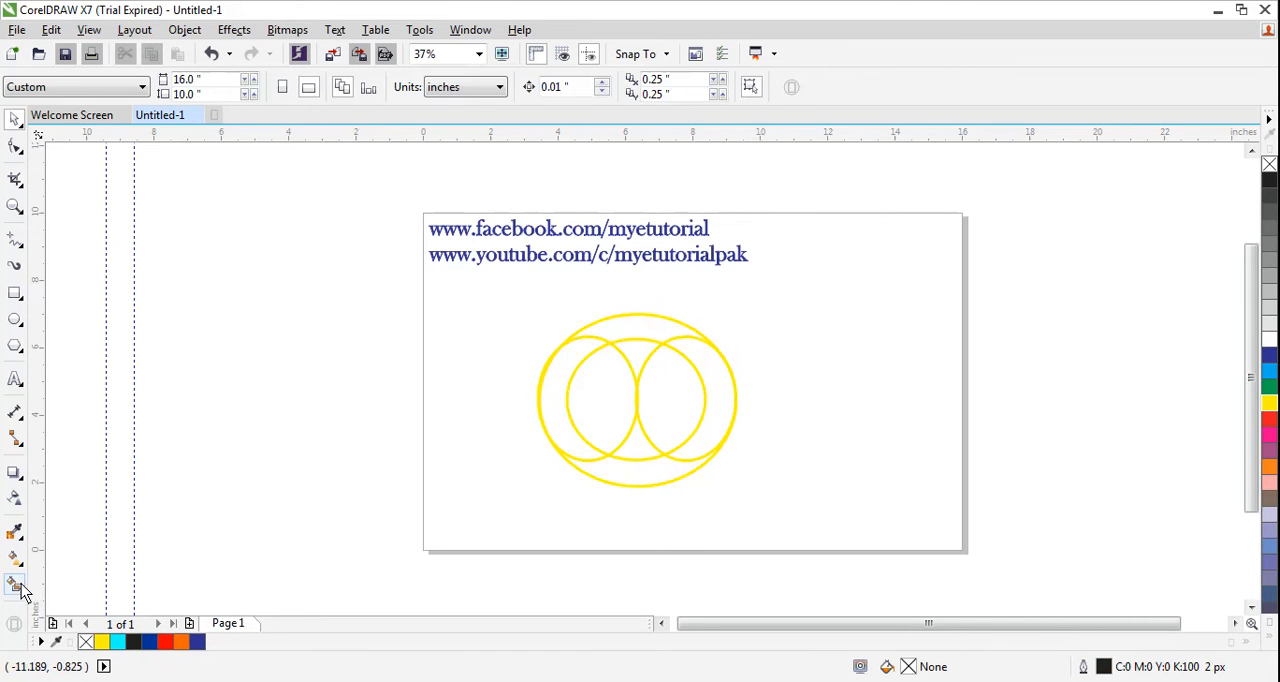
- Activate the Smart Fill tool for colouring the enclosed regions between the ellipses
click(20, 590)
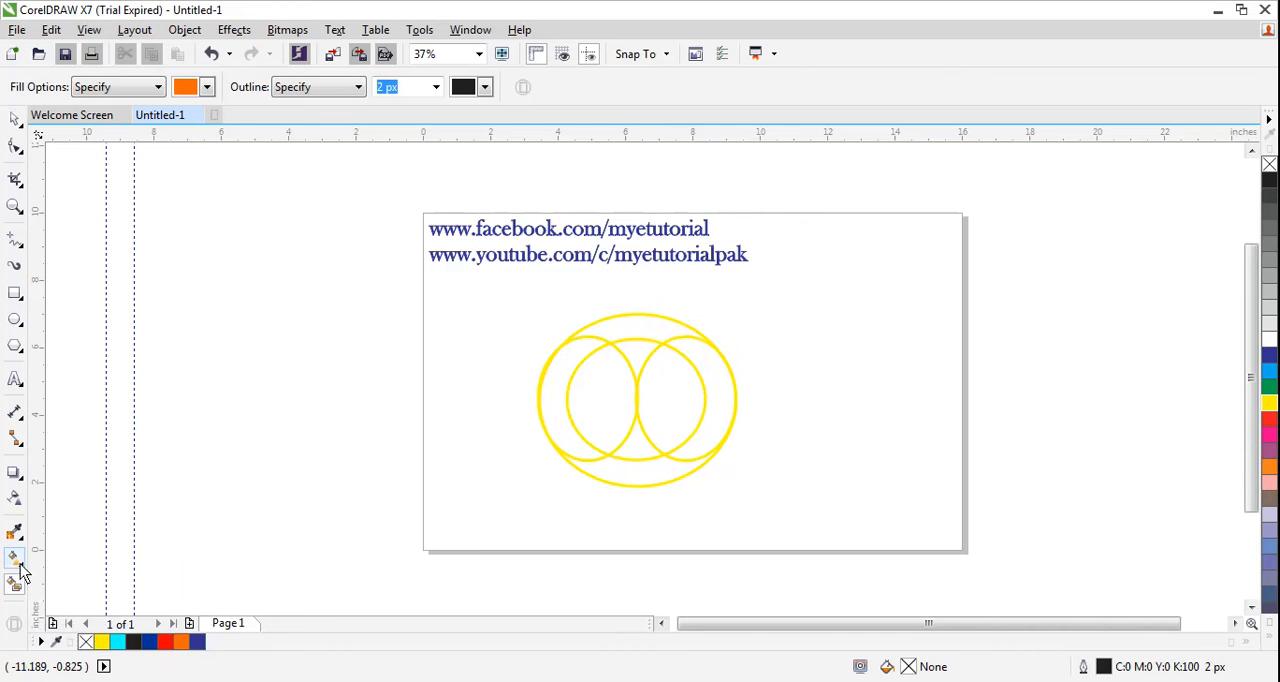
click(22, 565)
click(94, 557)
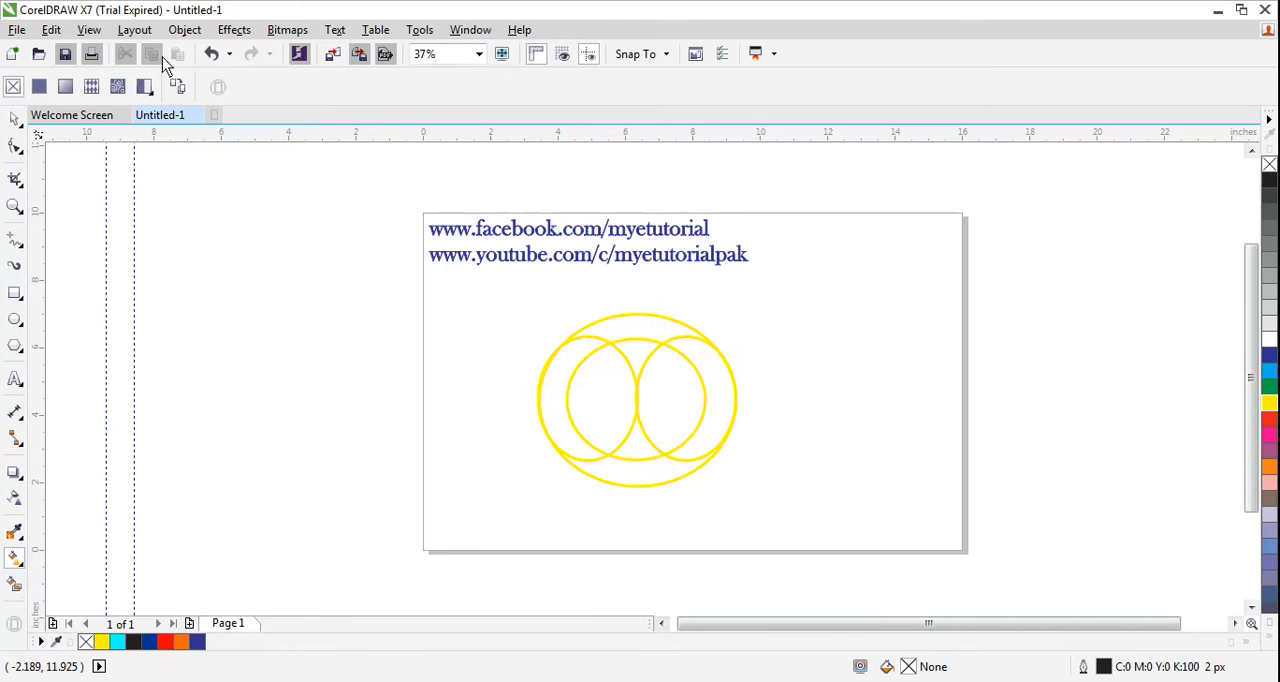
click(20, 573)
click(86, 557)
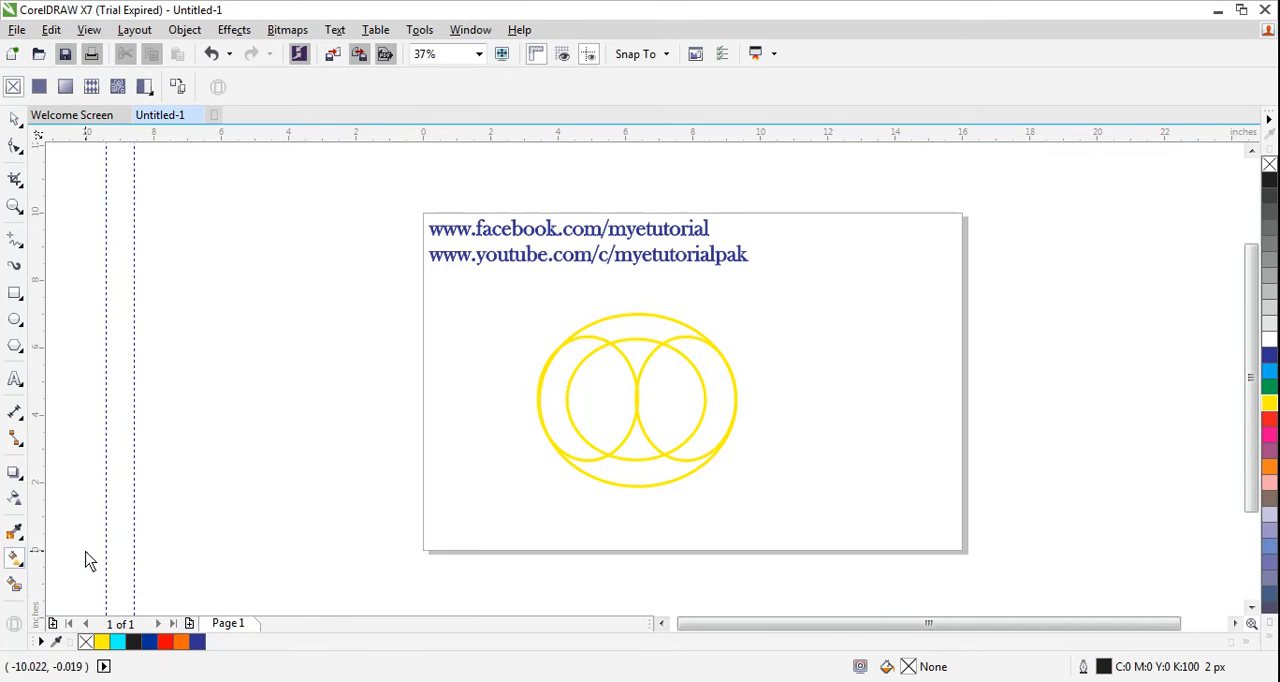
click(16, 585)
- Smart-fill the left and right outer crescents with amber (#FFCC00)
click(207, 87)
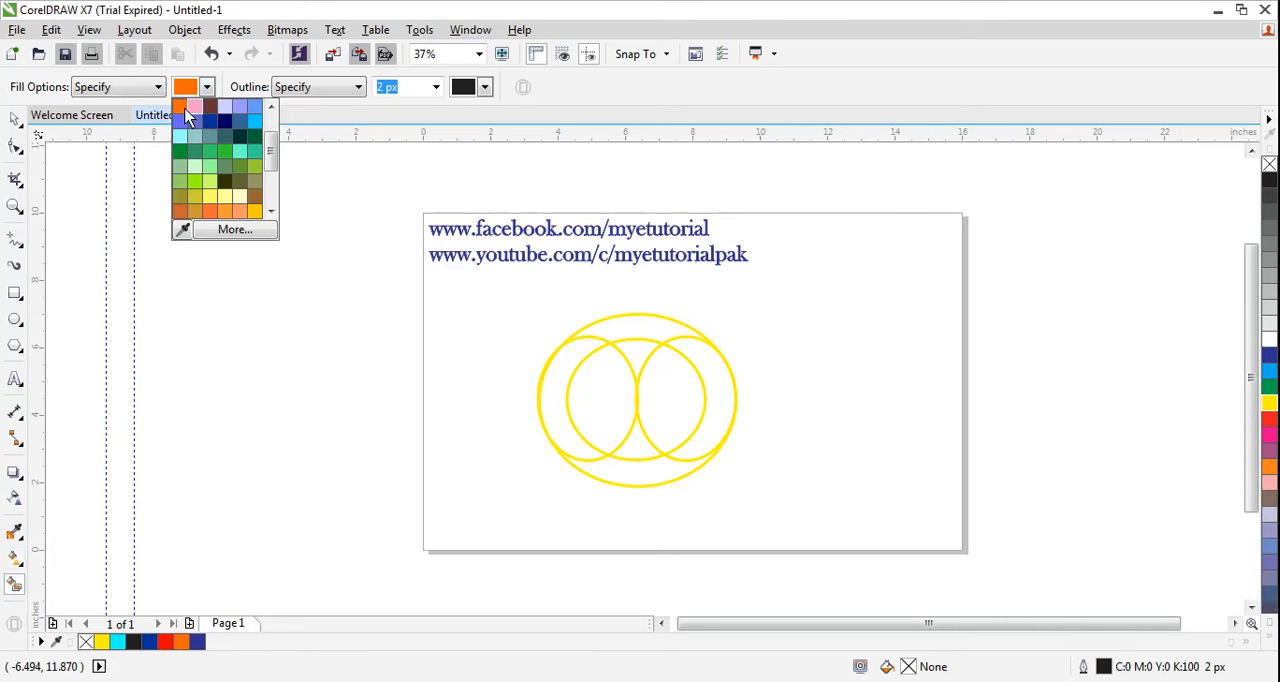
drag(272, 162, 272, 175)
click(257, 168)
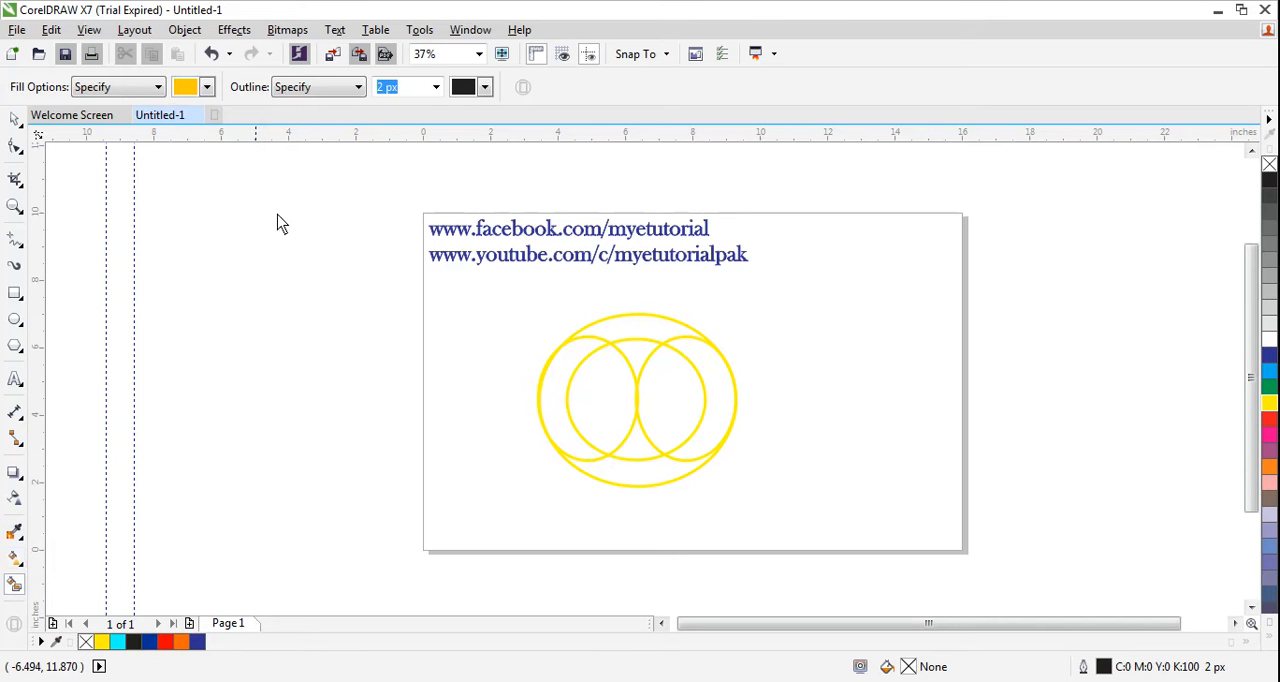
click(563, 403)
click(722, 398)
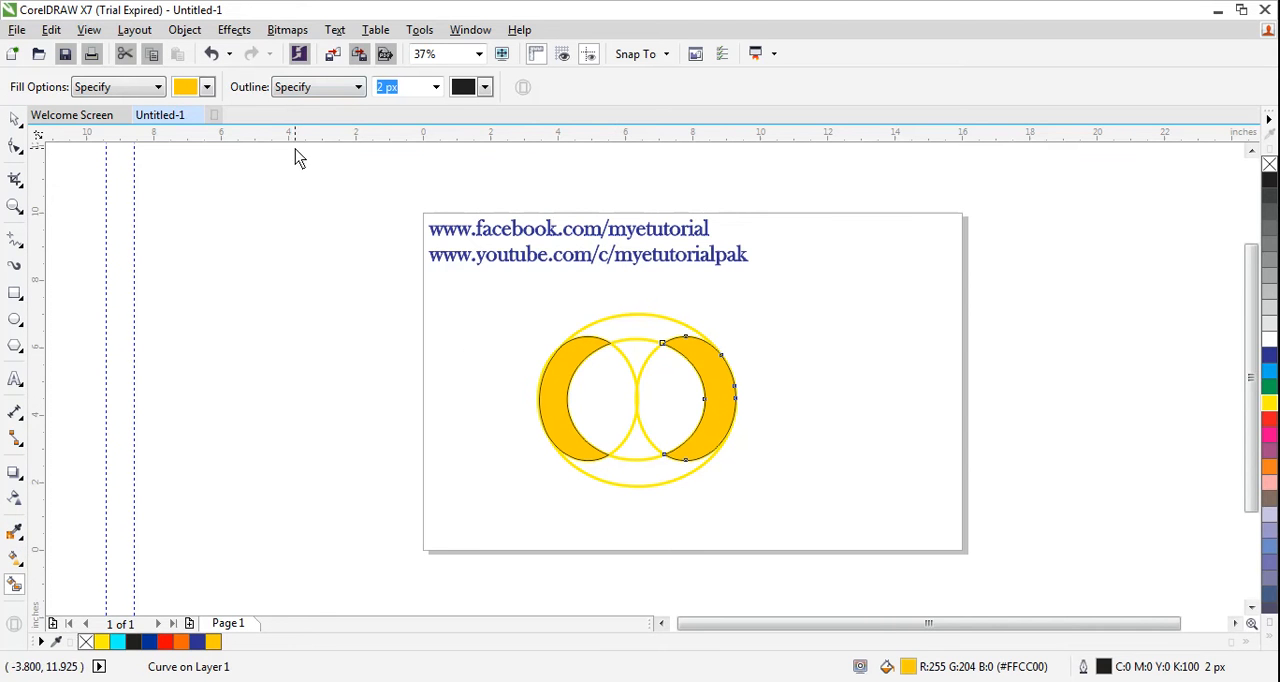
- Smart-fill the left inner lens-shaped region with yellow (#FFFF00)
click(208, 88)
drag(271, 184, 273, 121)
click(210, 136)
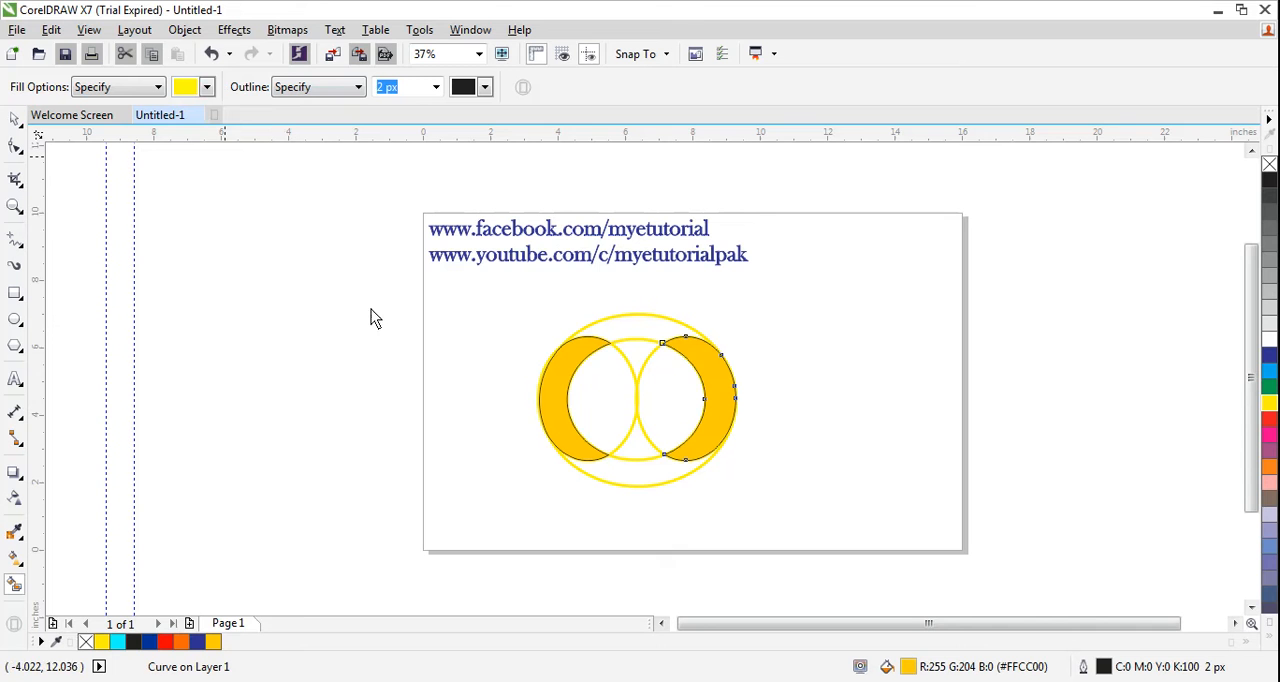
click(595, 402)
- Smart-fill the left and right outer crescents with cyan (#00FFFF)
click(207, 87)
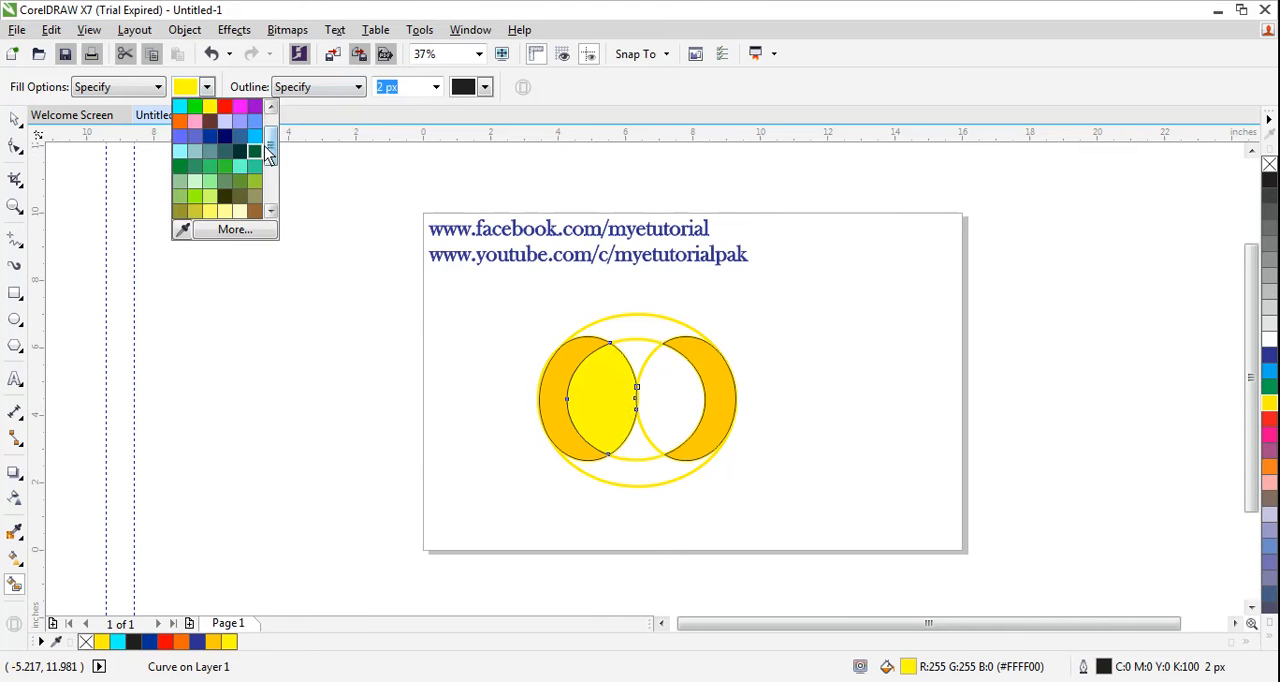
click(196, 108)
click(207, 88)
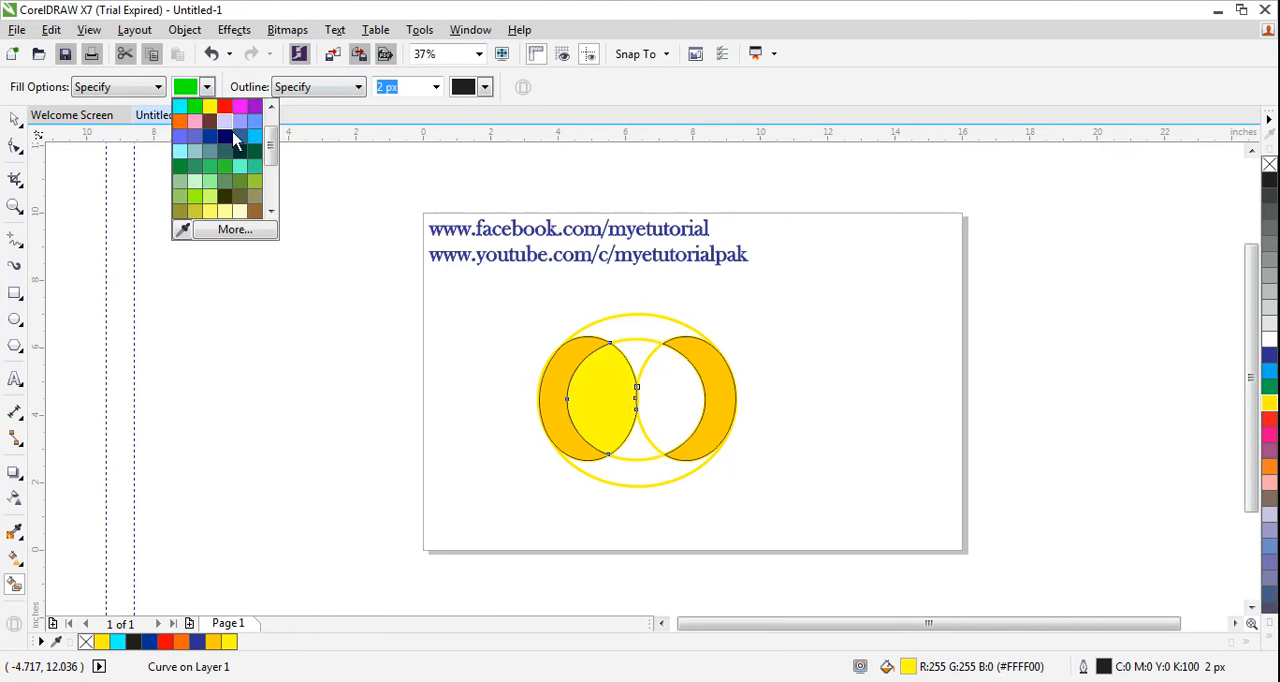
drag(270, 152, 270, 127)
click(184, 133)
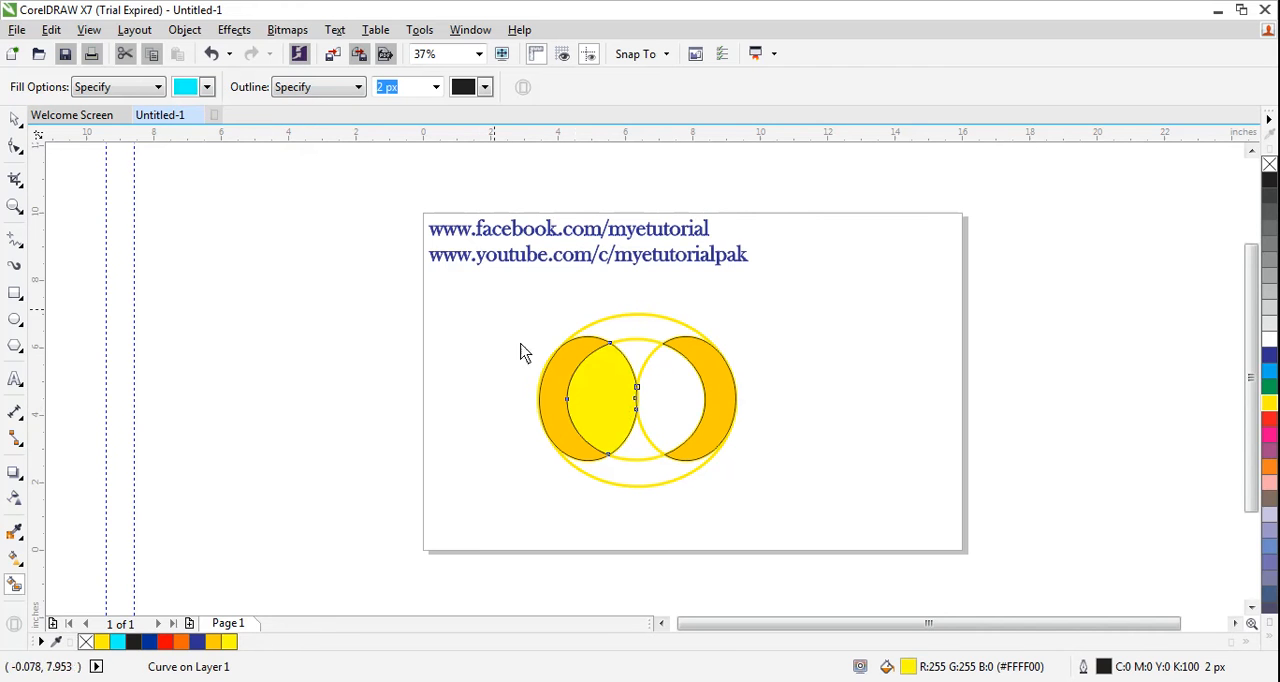
click(563, 376)
click(714, 415)
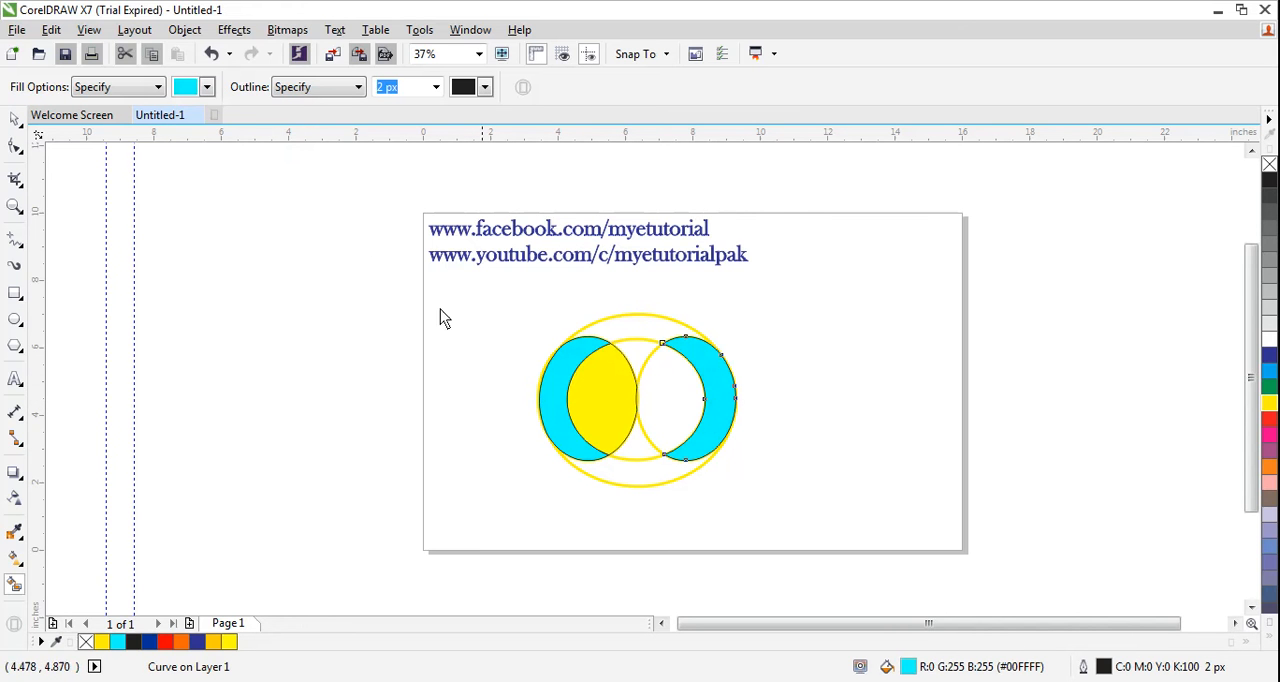
- Smart-fill the two inner lens-shaped regions with red (#FF0000)
click(207, 87)
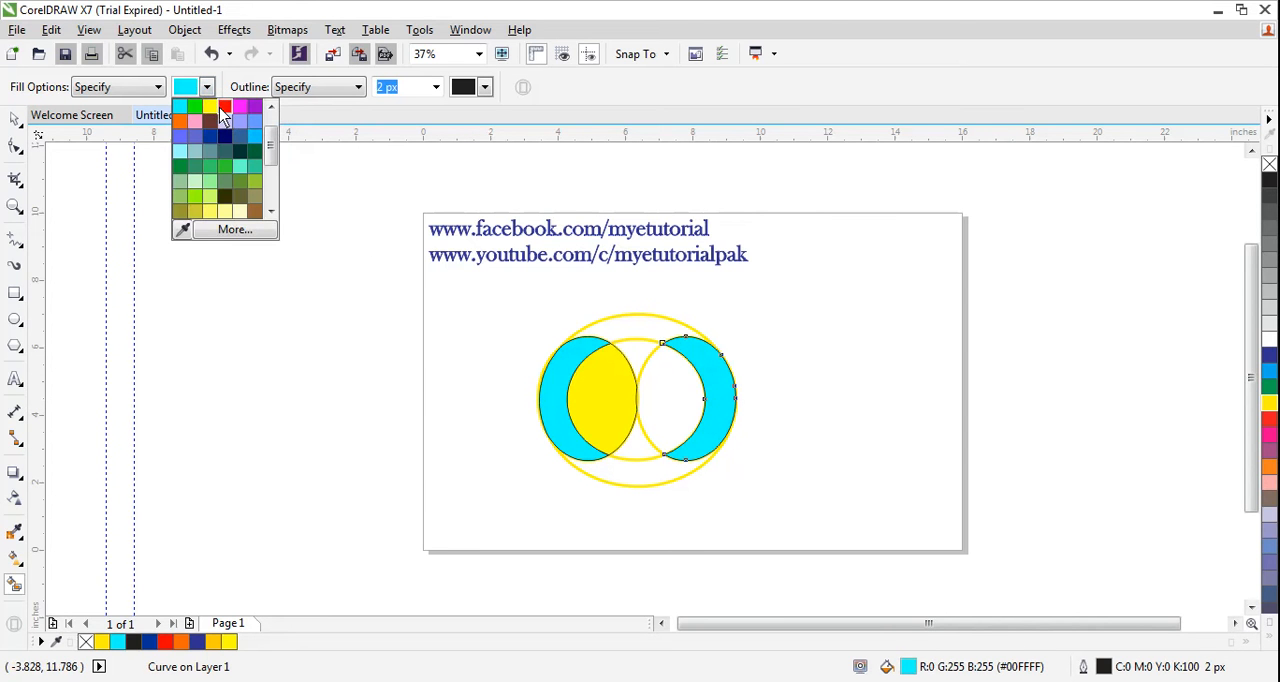
click(224, 107)
click(611, 408)
click(678, 414)
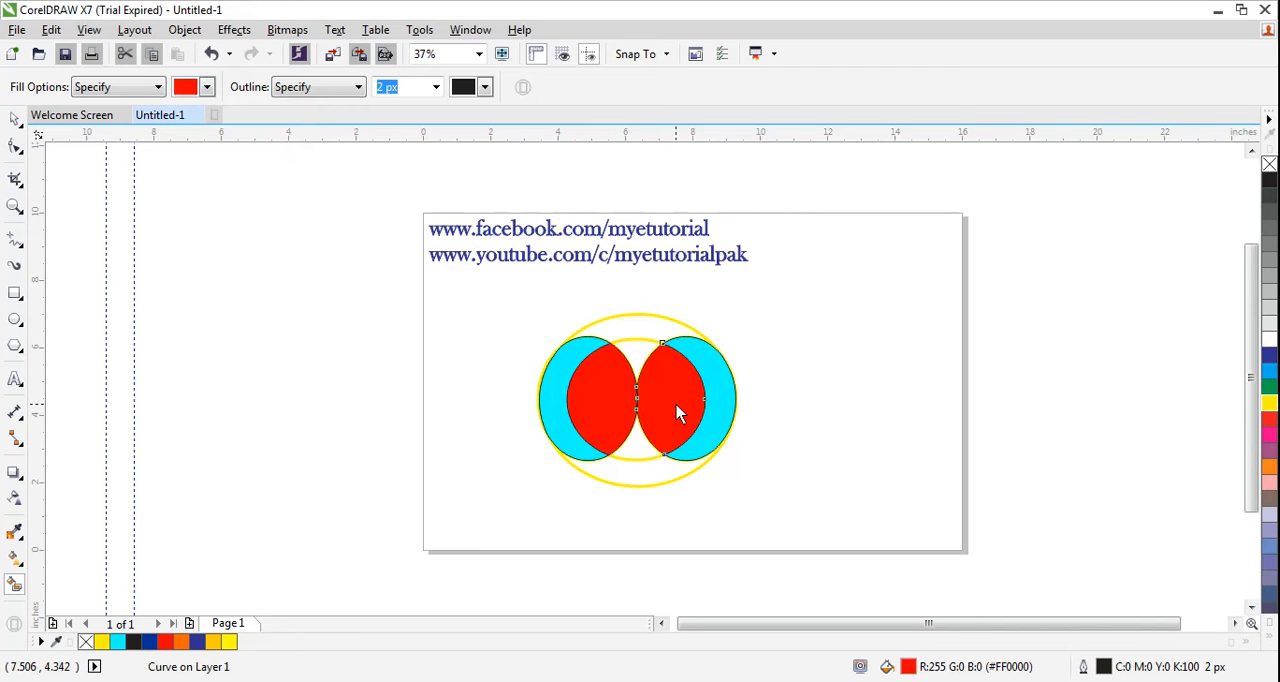
- Smart-fill the upper and lower bands of the outer ellipse with brownish orange (#CC6633)
click(207, 87)
scroll(272, 180, down, 3)
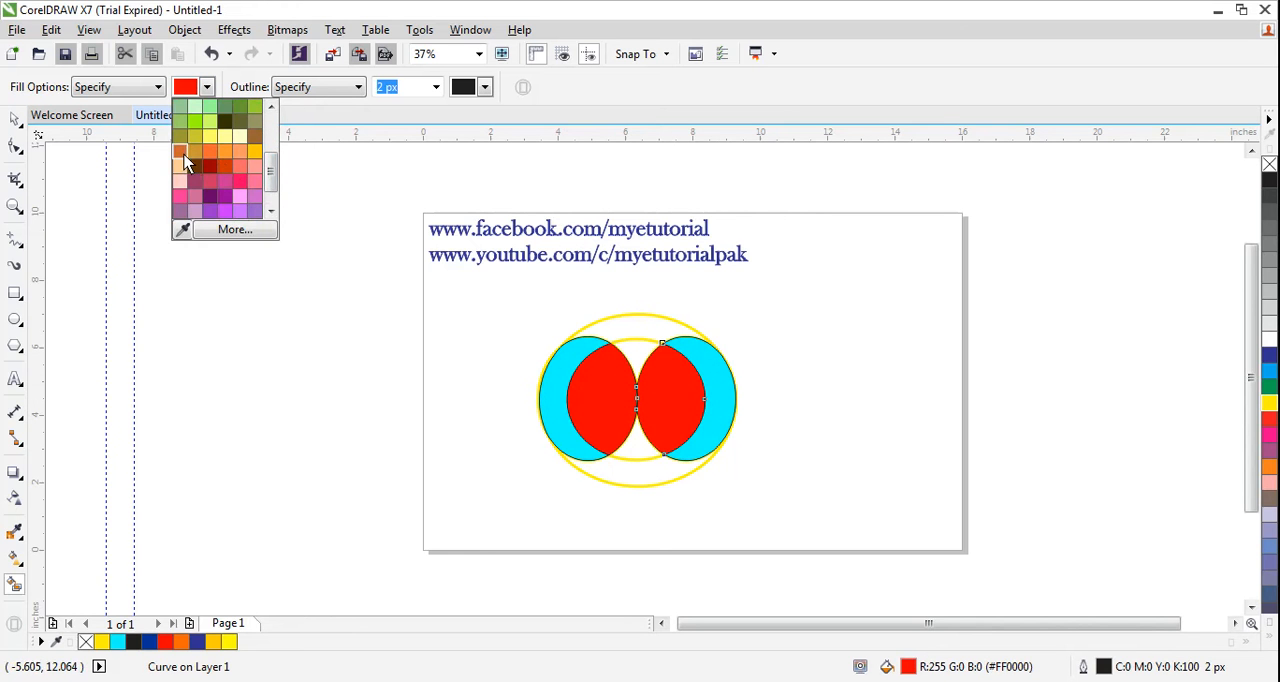
click(179, 152)
click(636, 473)
click(636, 329)
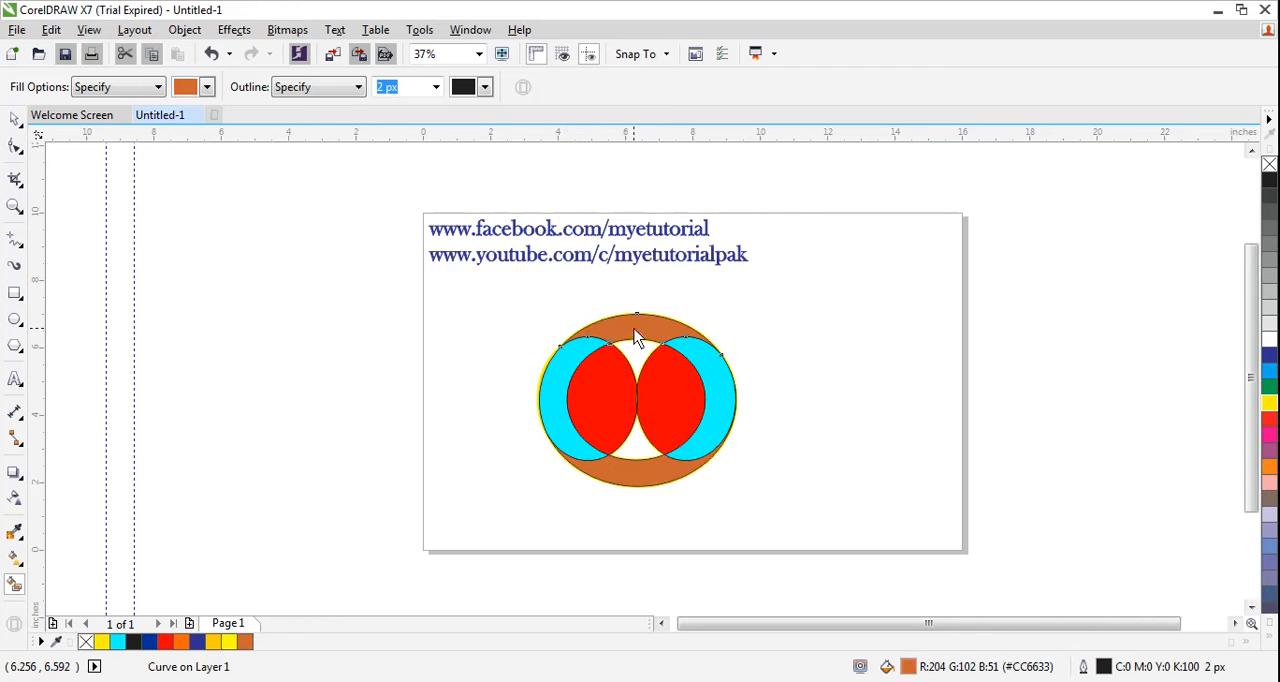
- Smart-fill the upper and lower central regions between the two red lenses with grey (#999999)
click(208, 87)
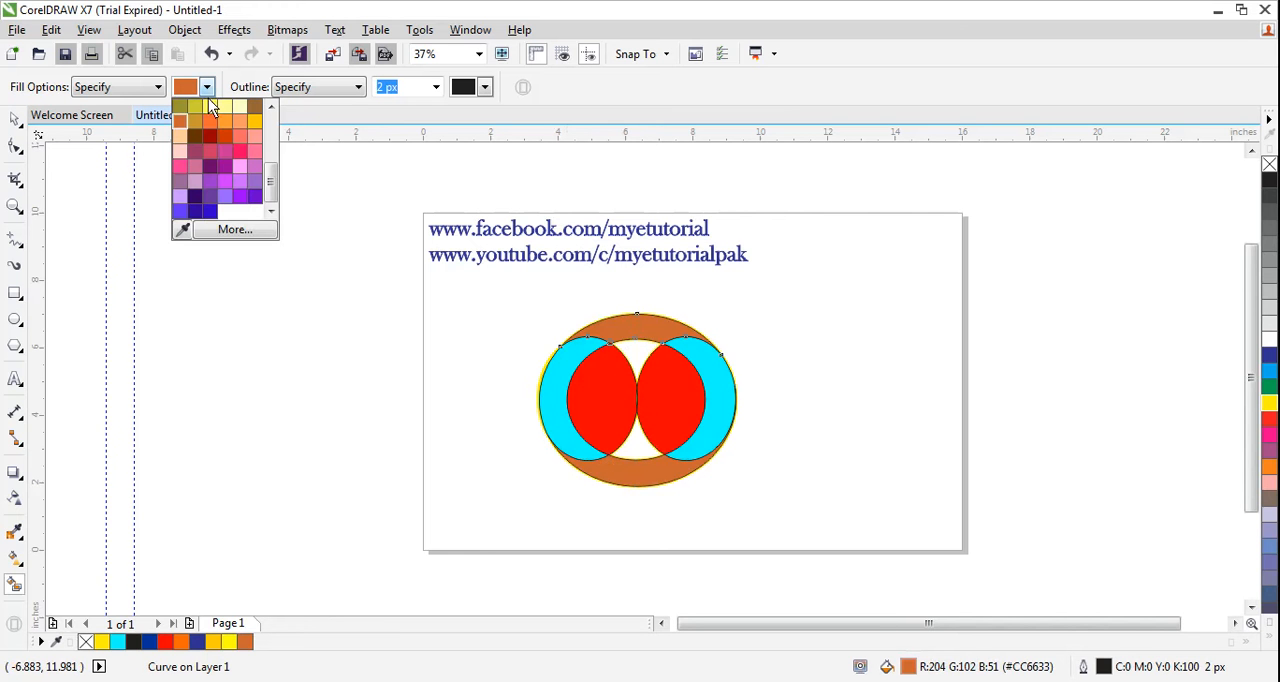
drag(270, 189, 270, 139)
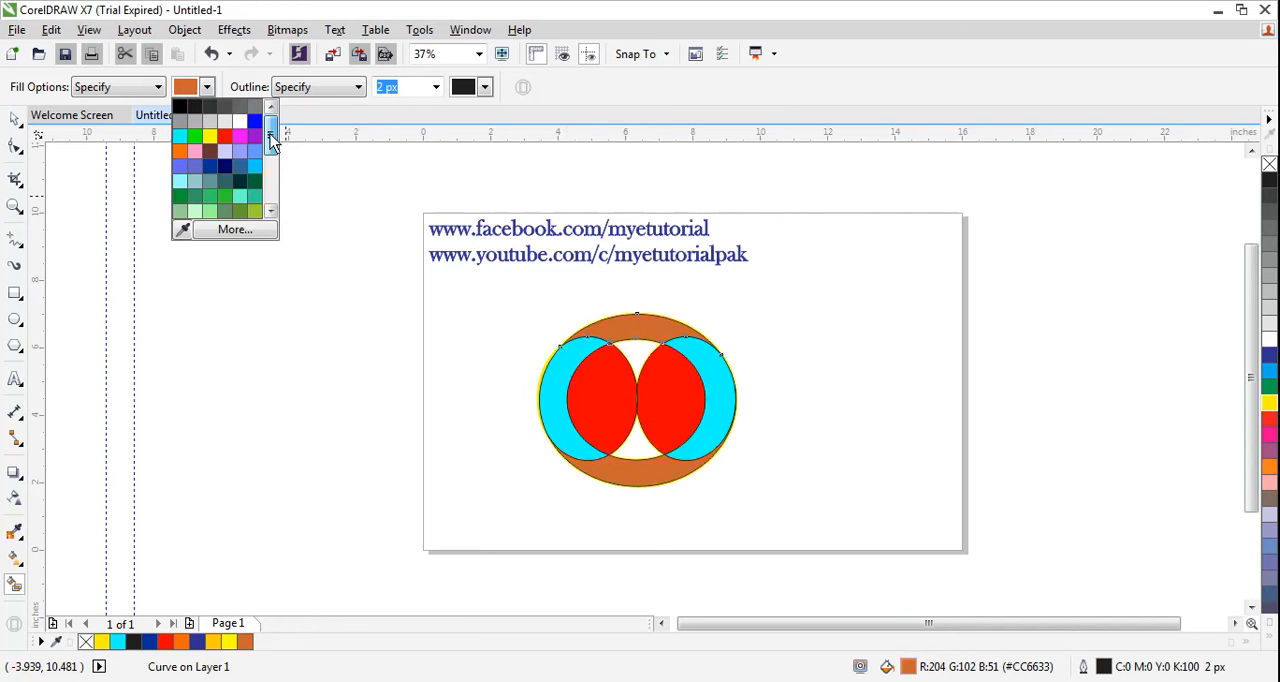
click(181, 121)
click(640, 362)
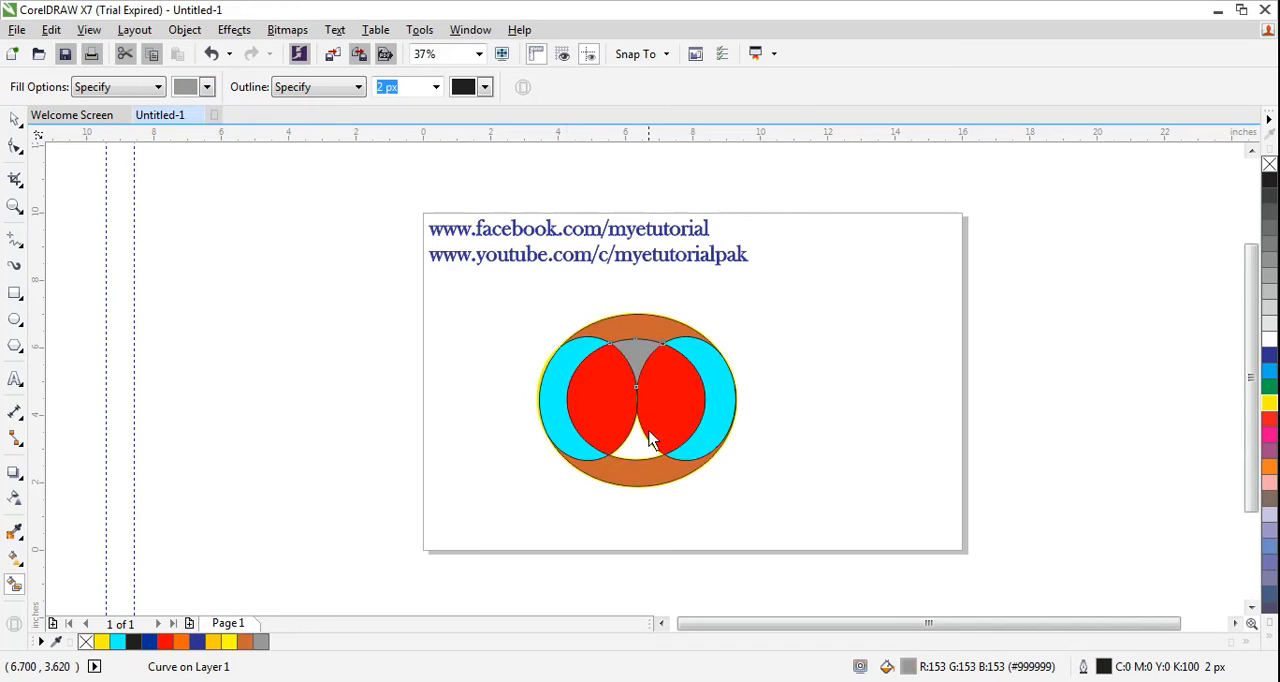
click(641, 454)
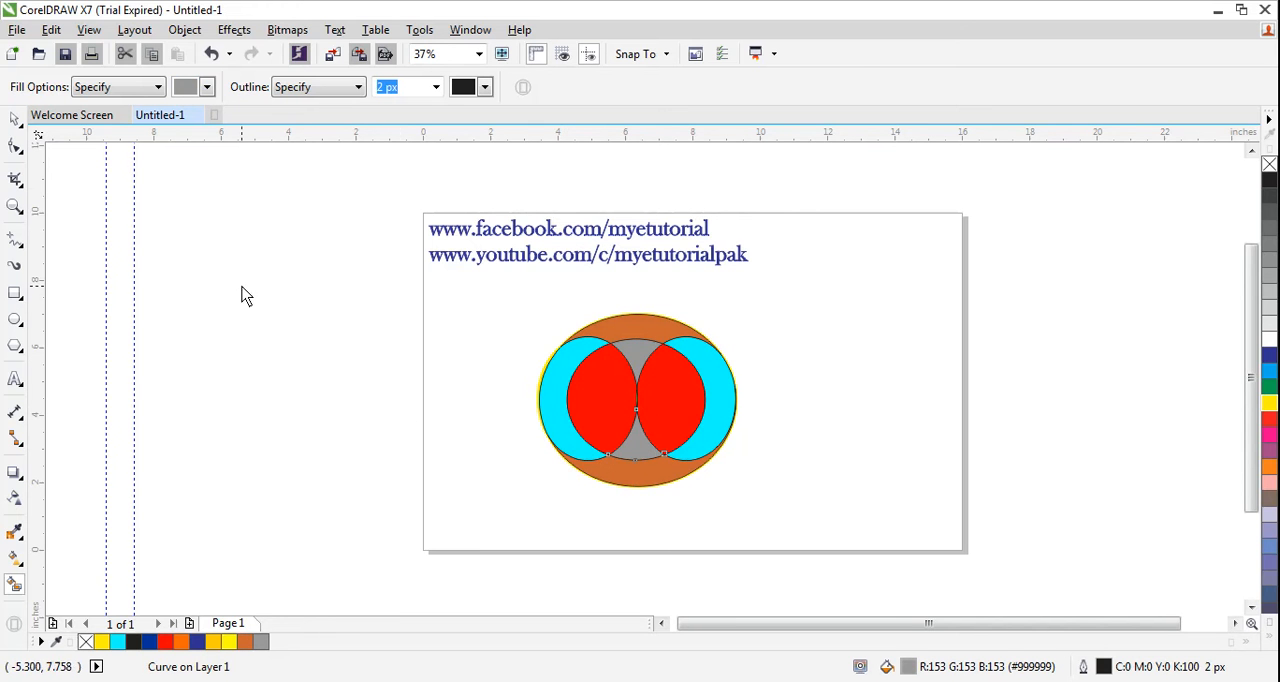
- Select all objects of the figure and give them a yellow outline 25 px wide
click(16, 120)
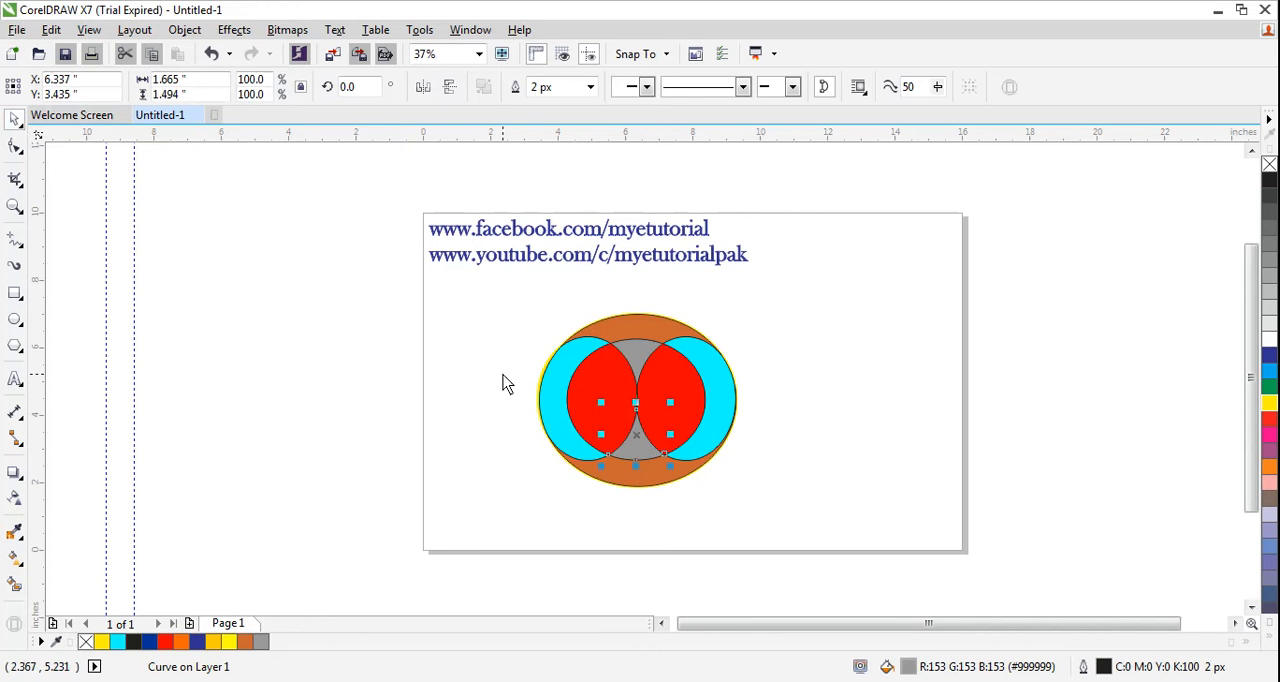
click(491, 309)
drag(510, 280, 812, 495)
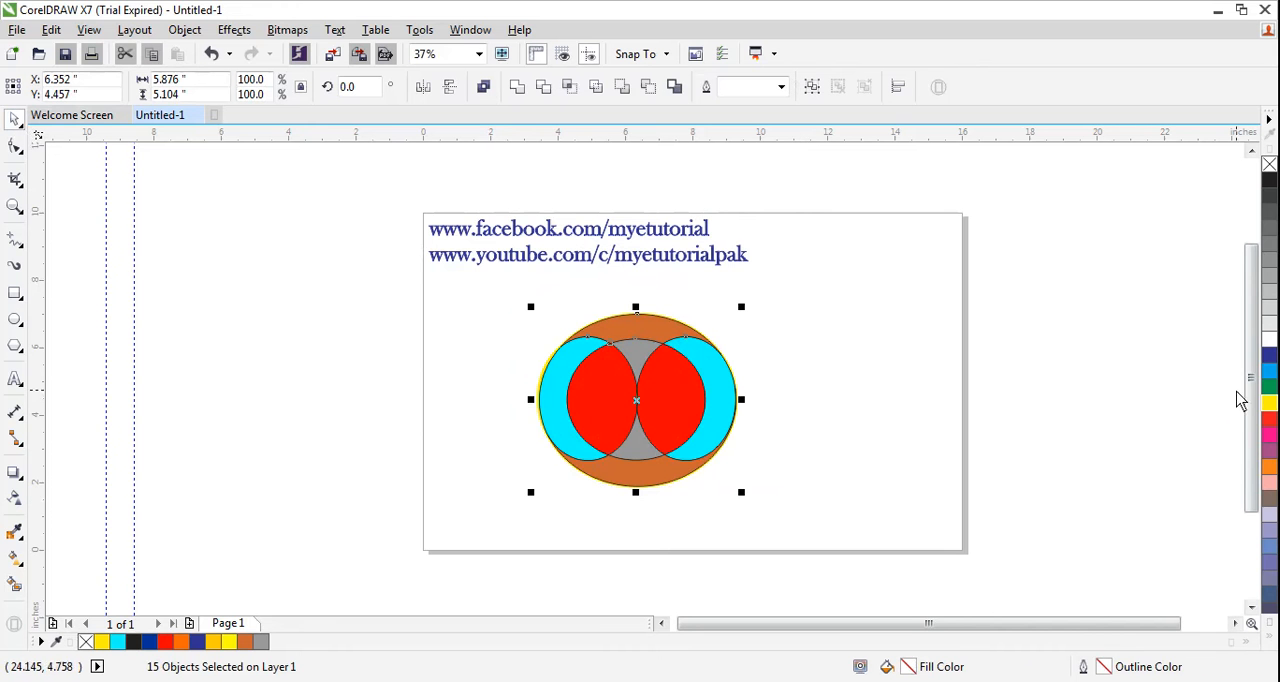
right_click(1269, 403)
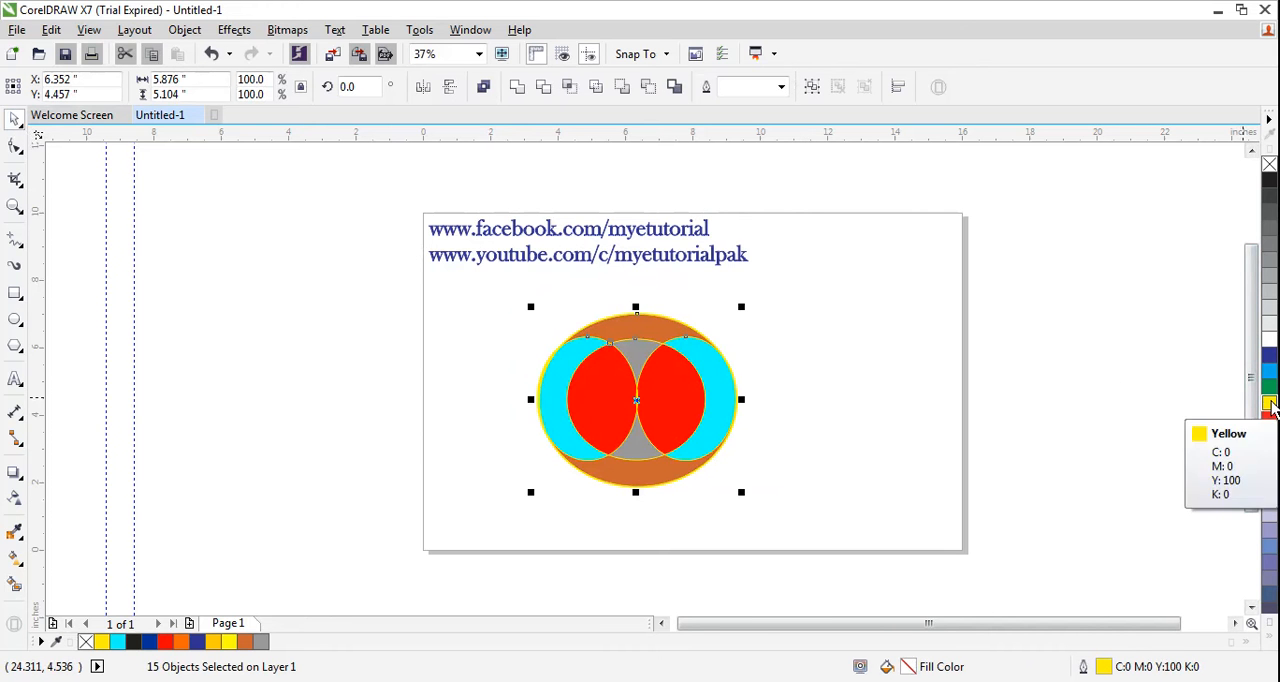
click(781, 87)
click(750, 257)
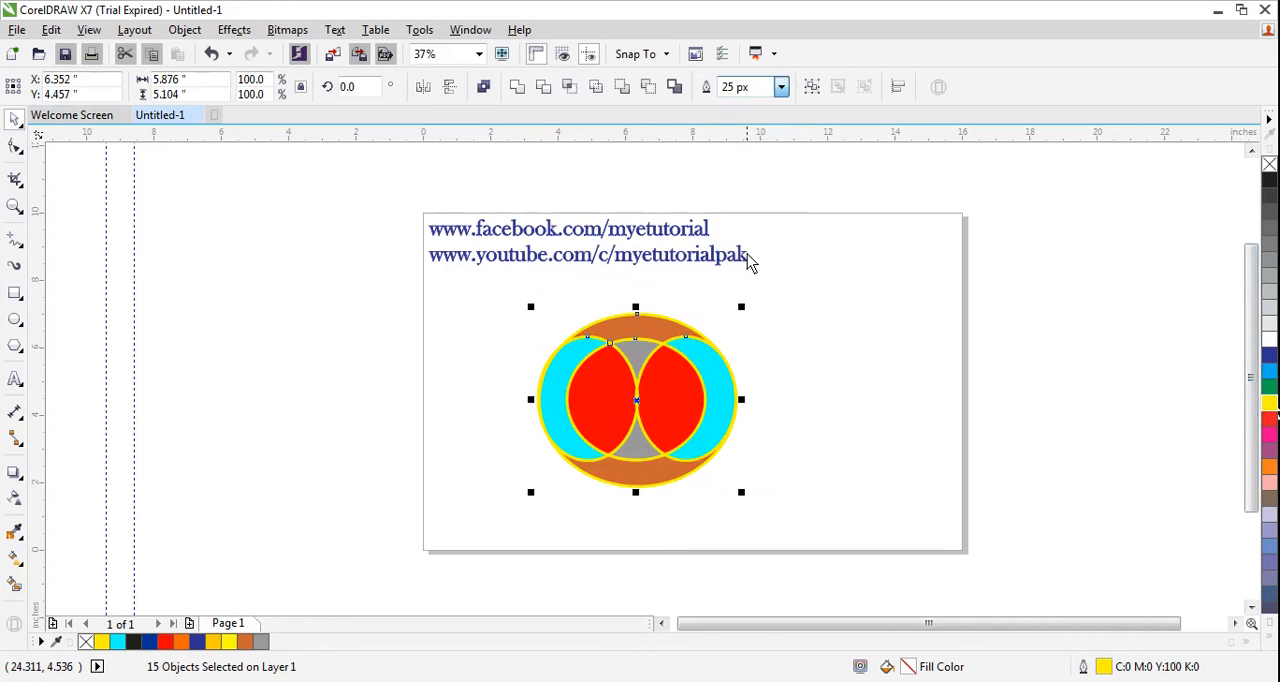
click(781, 87)
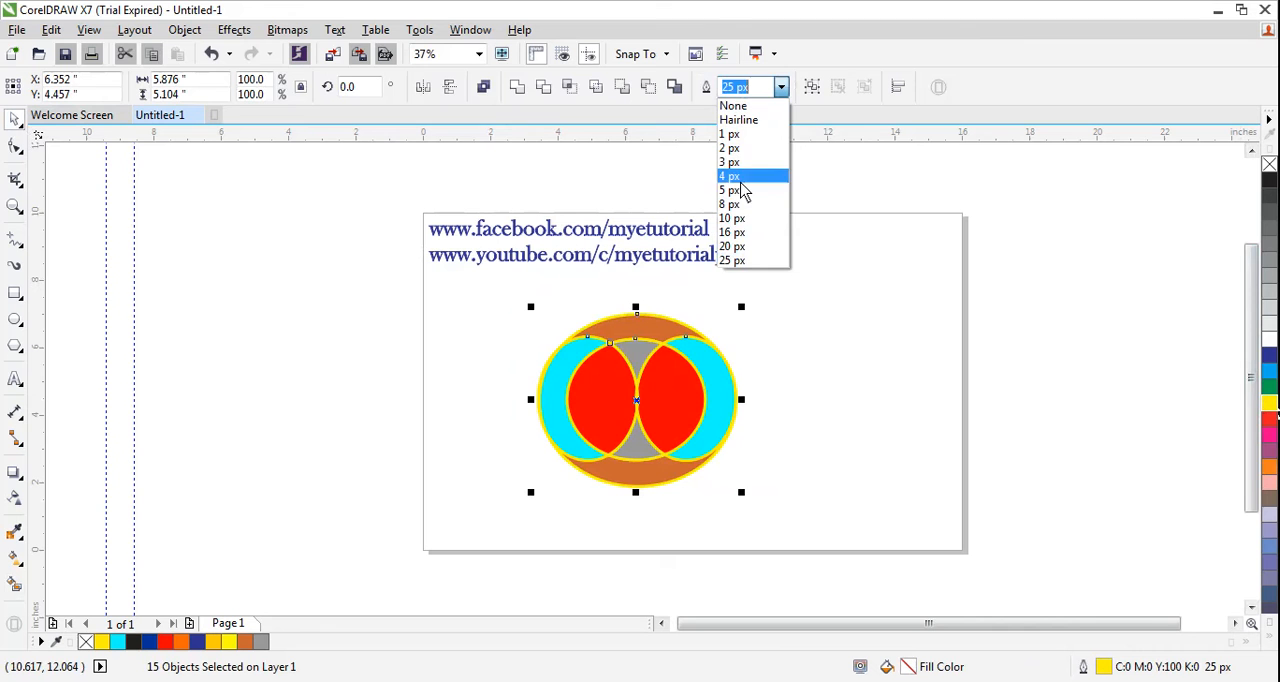
click(738, 261)
click(870, 365)
- Move the whole figure slightly up and to the left on the page
drag(501, 297, 851, 531)
drag(731, 386, 709, 364)
click(563, 500)
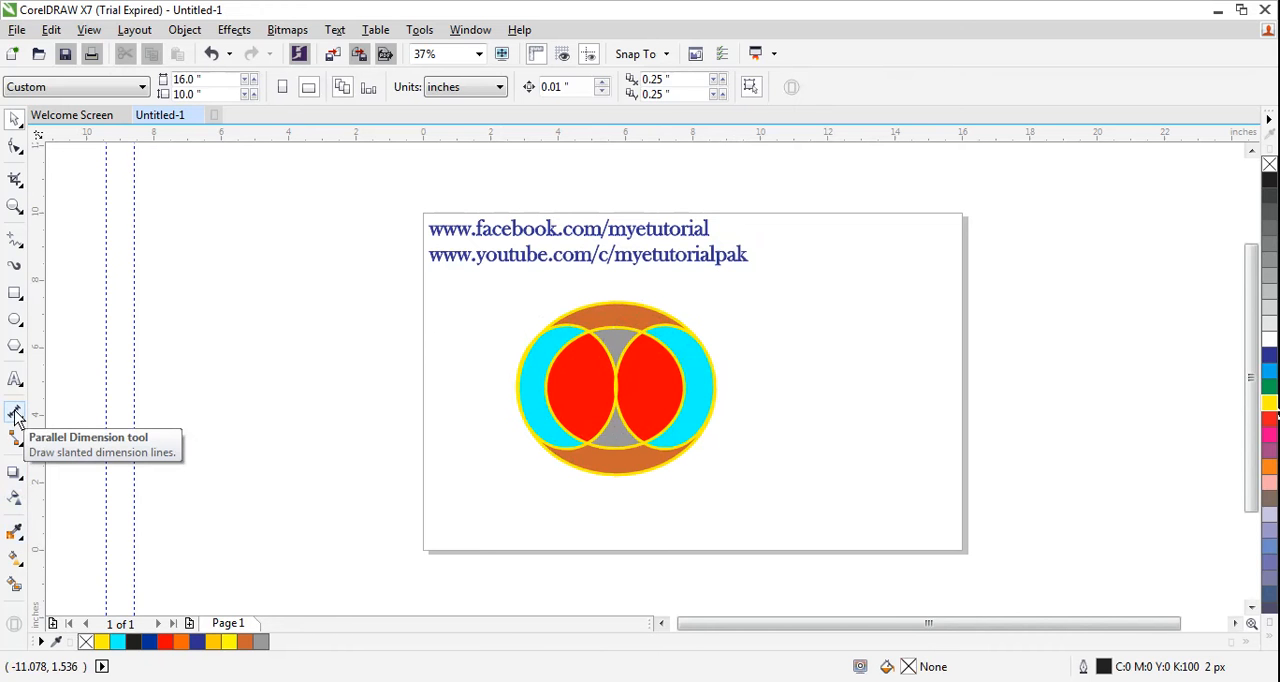
- Apply an interactive linear fountain fill to the left red lens, fading upward from red to white
click(21, 541)
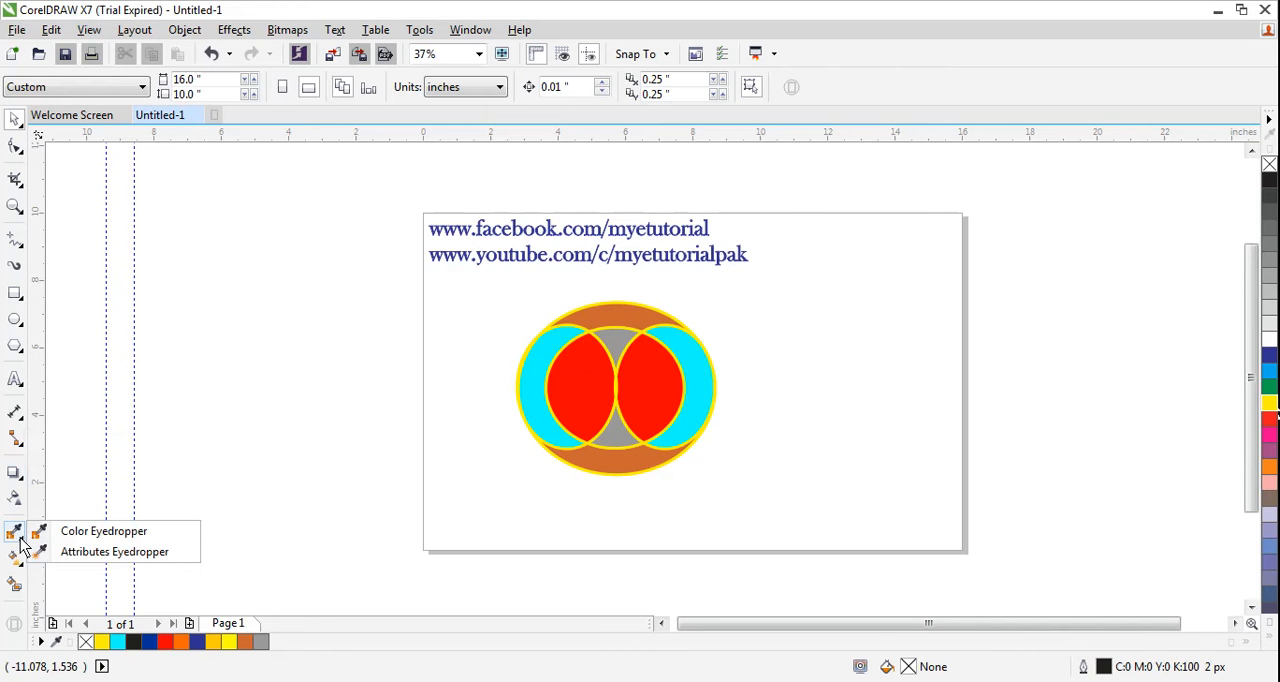
click(16, 558)
click(60, 557)
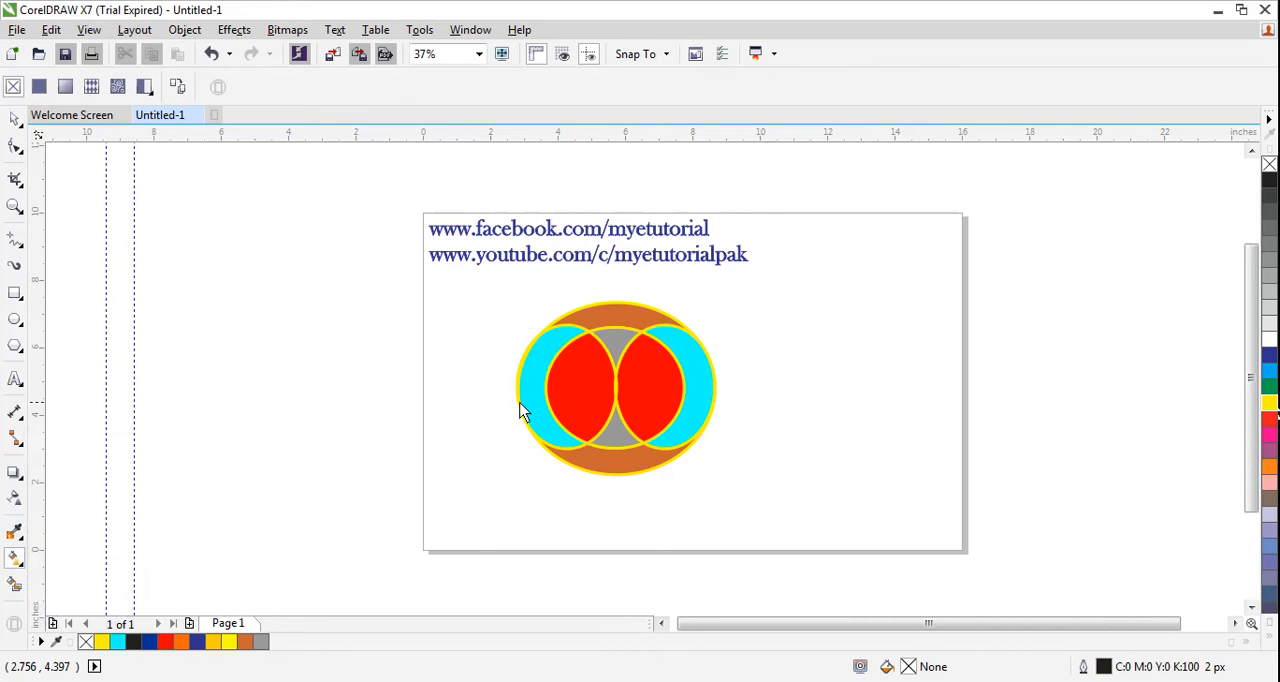
click(579, 416)
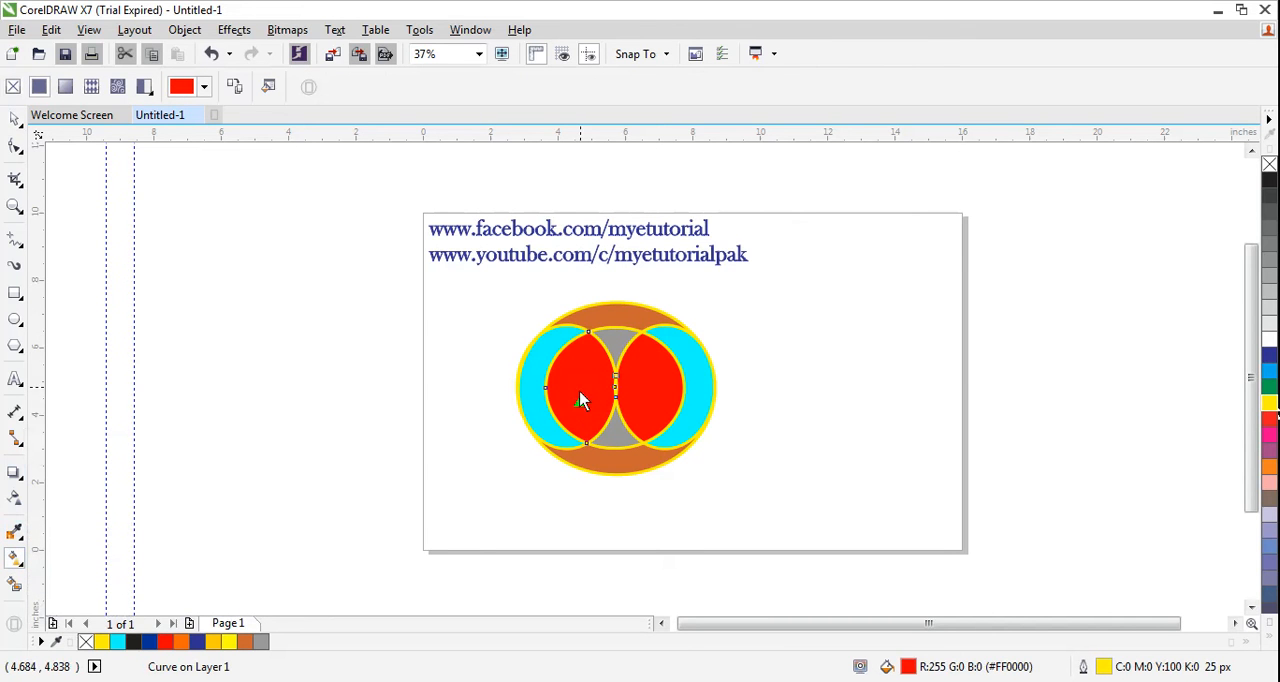
drag(582, 370, 582, 354)
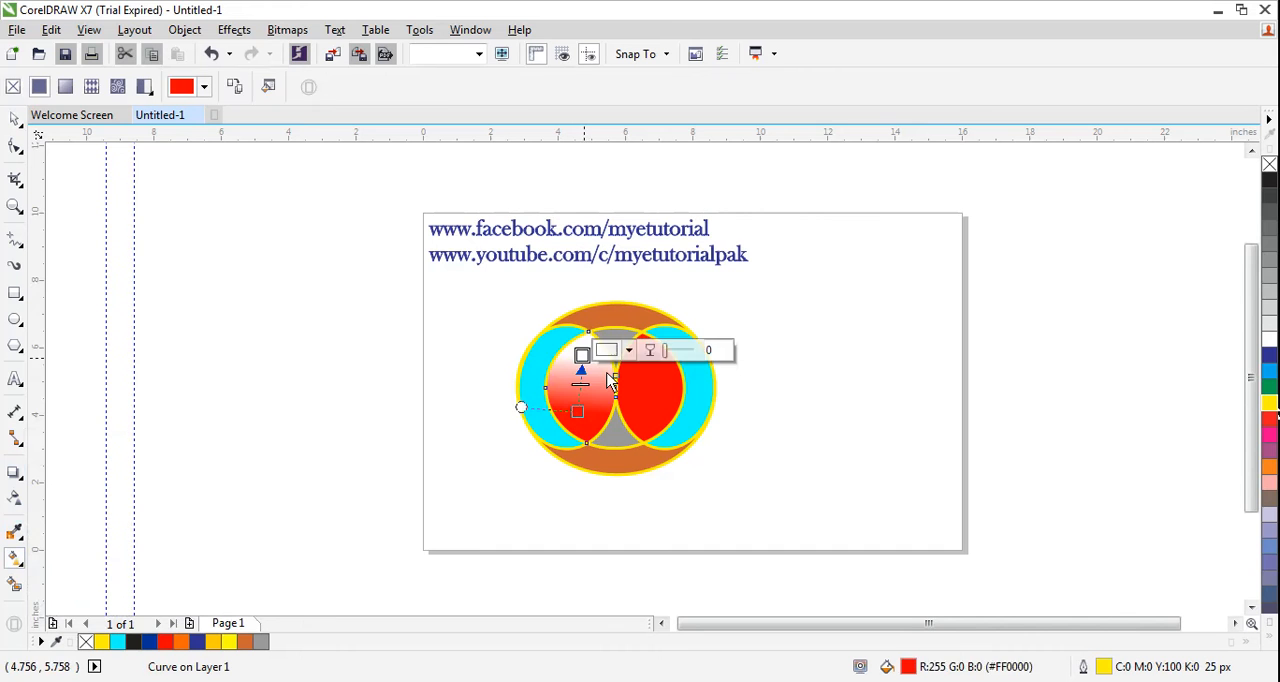
- Apply an upward linear fountain fill to the right red lens, ending in pale greyish pink (#D4C1C1)
click(648, 430)
drag(648, 428, 648, 368)
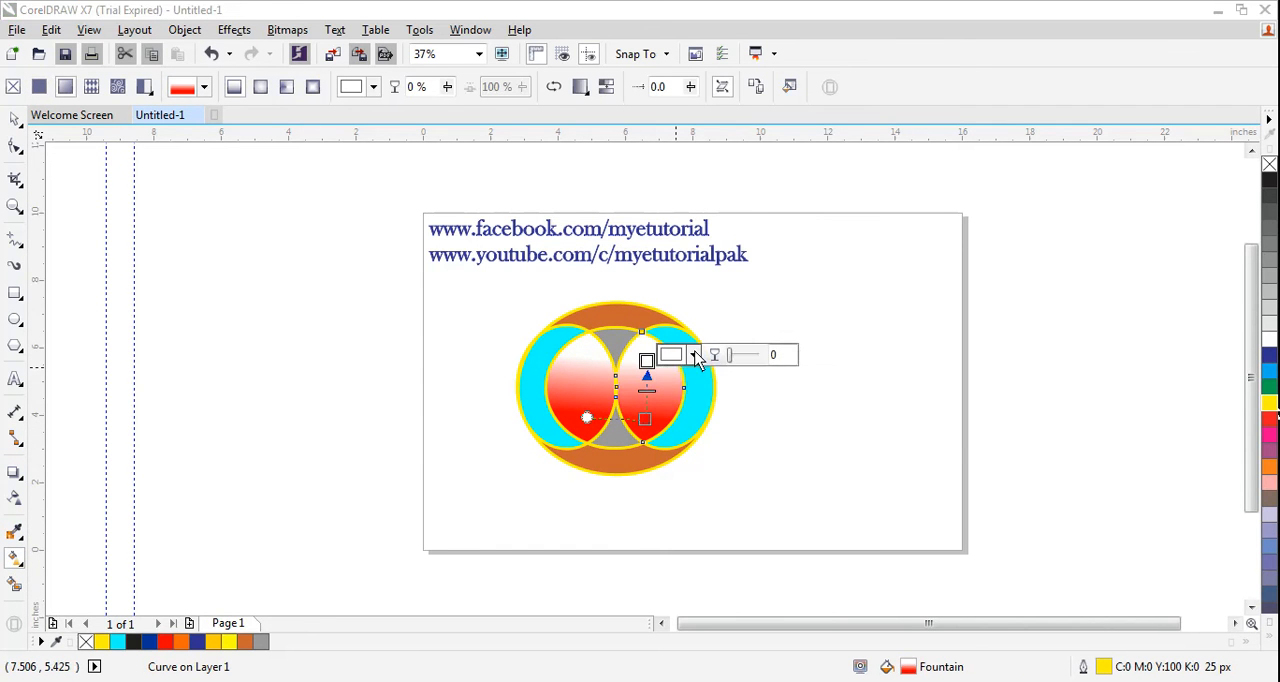
click(693, 355)
click(681, 458)
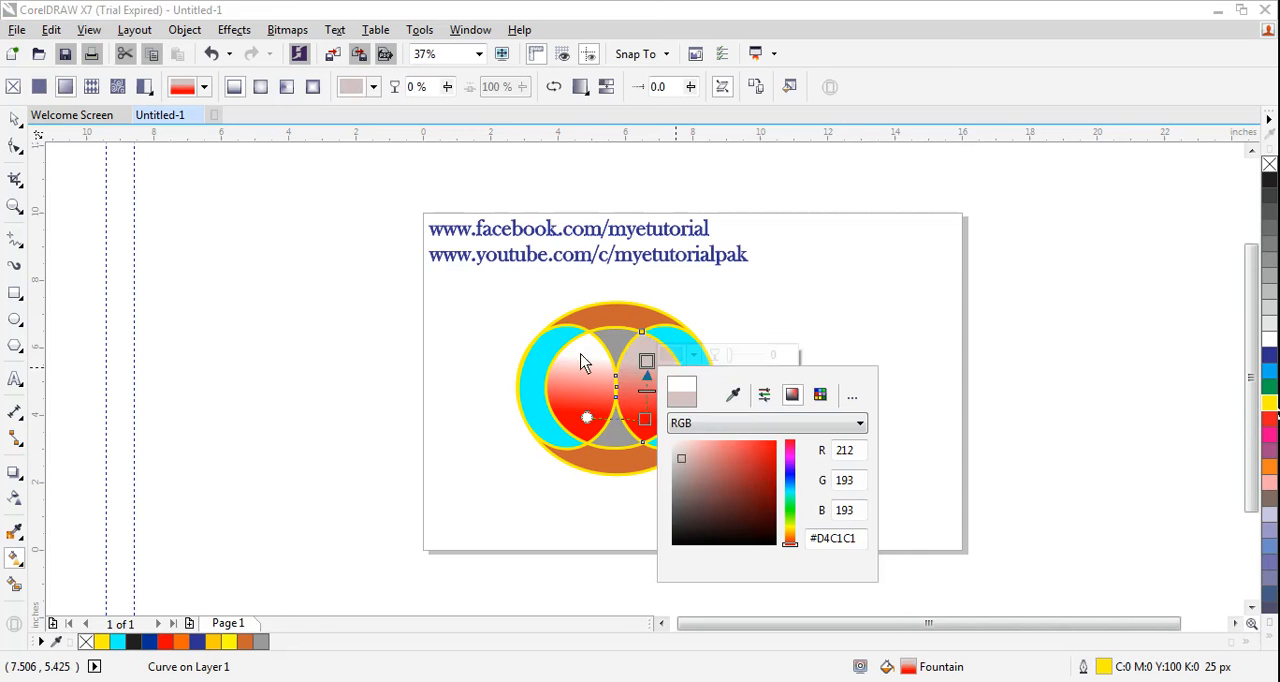
- Slant the right lens's gradient by moving its red start into the left lens, and add a darker red intermediate colour at 73%
click(588, 425)
mouse_move(588, 418)
mouse_down()
mouse_move(579, 387)
mouse_move(579, 421)
mouse_move(604, 416)
mouse_move(577, 425)
mouse_up()
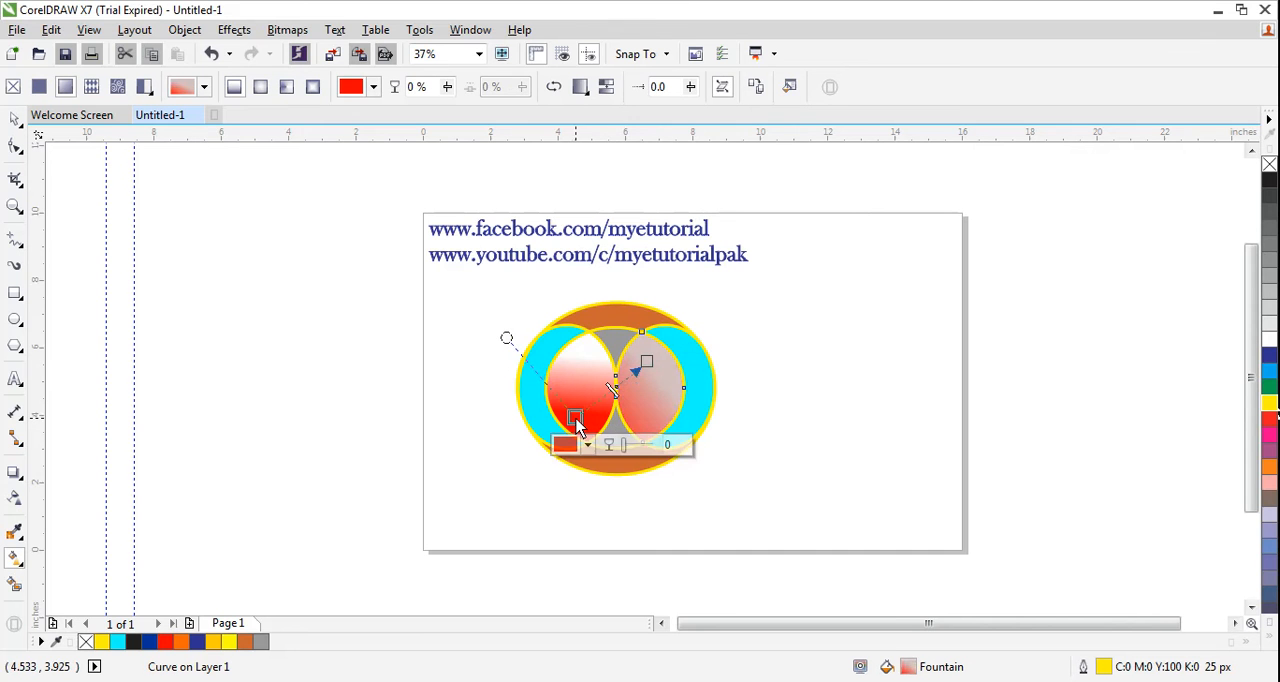
double_click(627, 377)
click(641, 404)
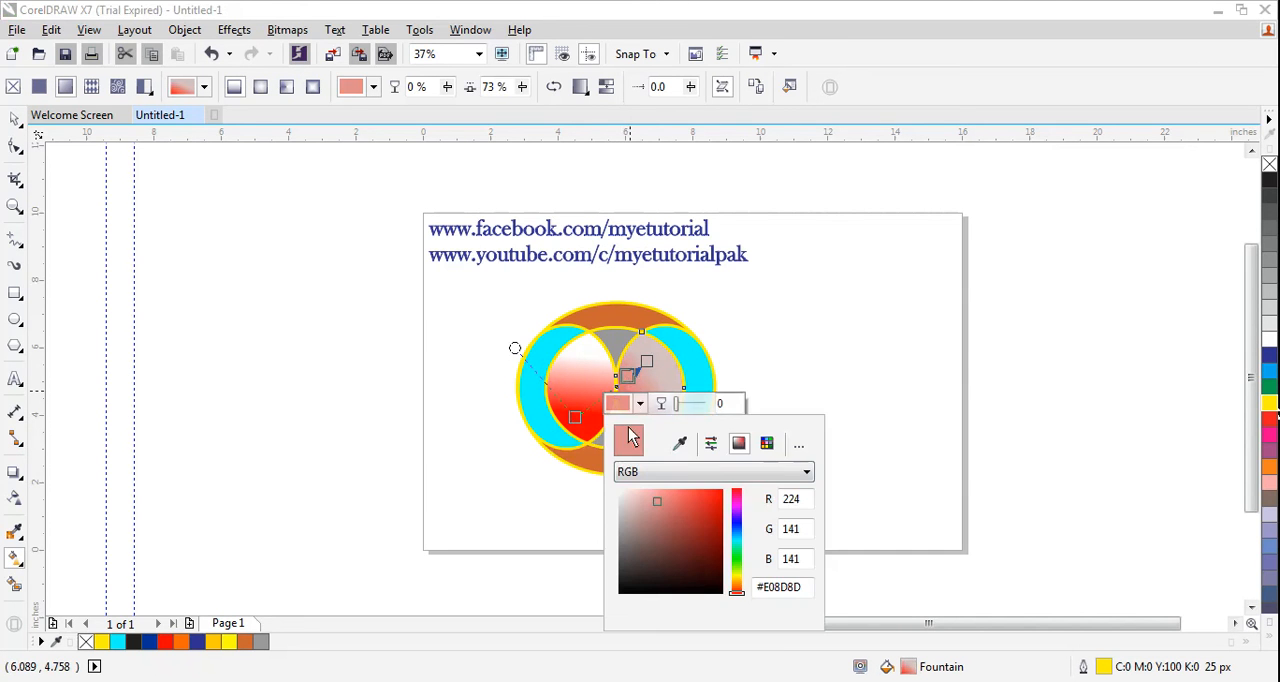
drag(658, 503, 688, 518)
click(566, 528)
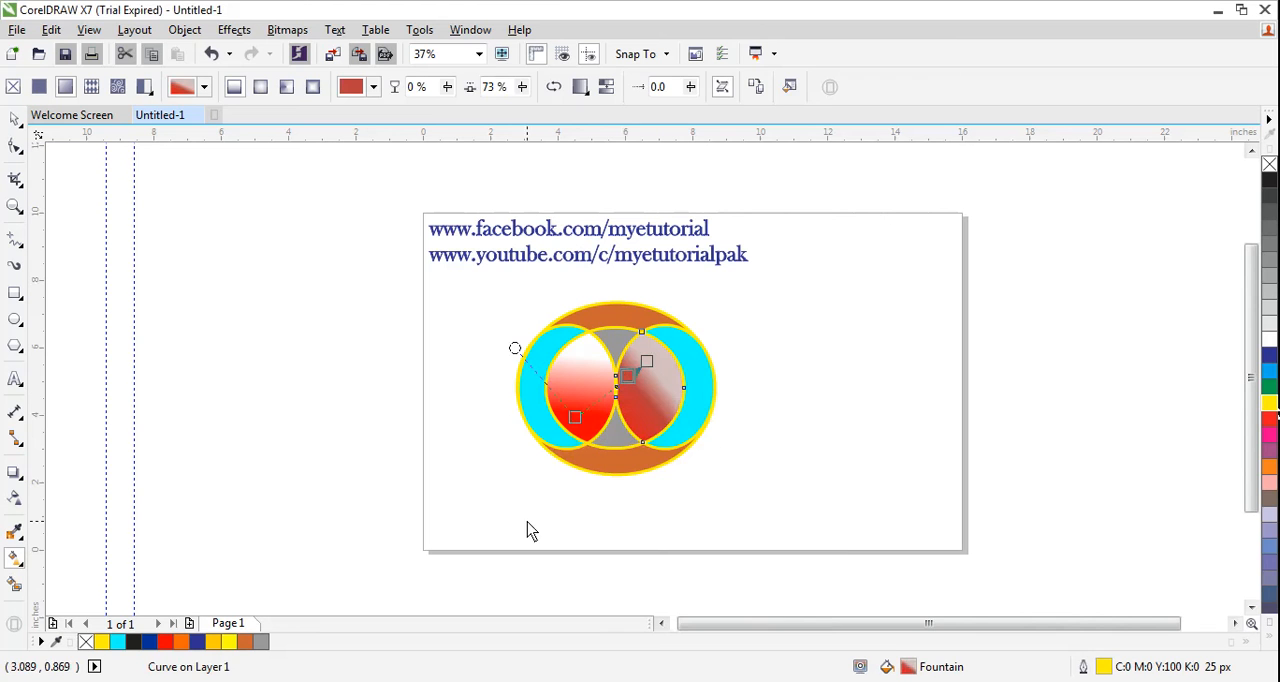
click(508, 517)
- Lower the red start of the left lens's gradient and add a muted pink intermediate colour moved to the 99% position
click(580, 424)
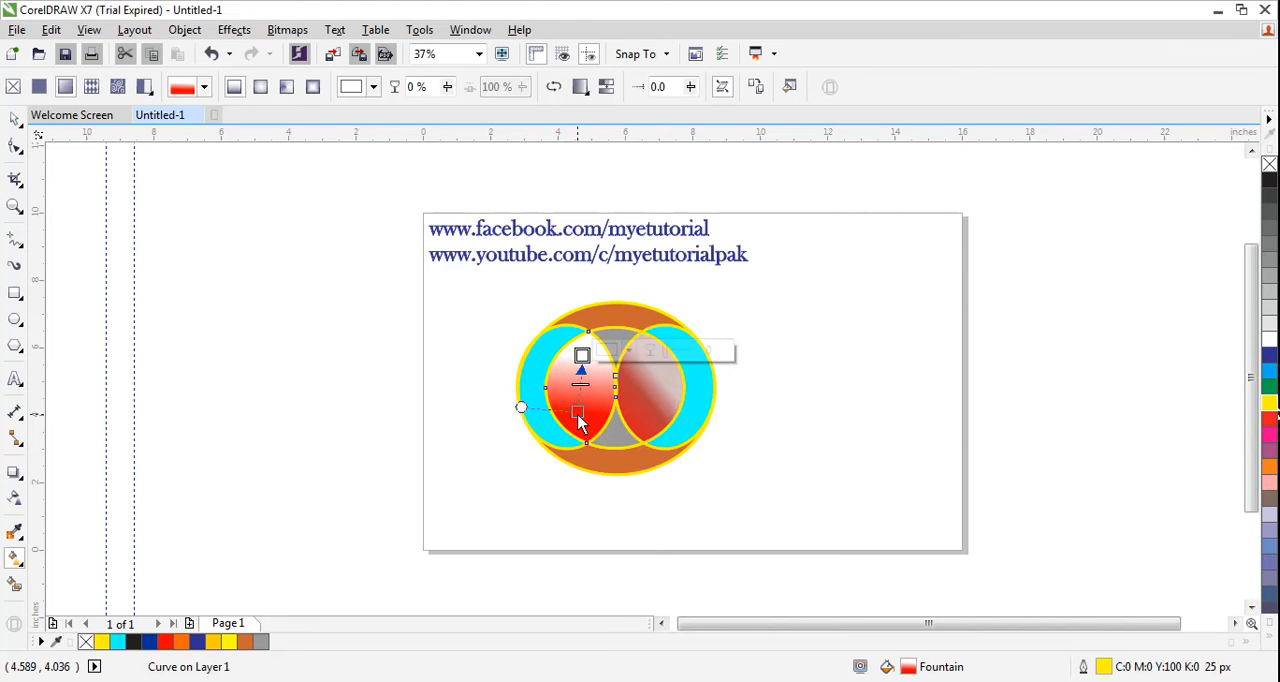
drag(579, 419, 589, 425)
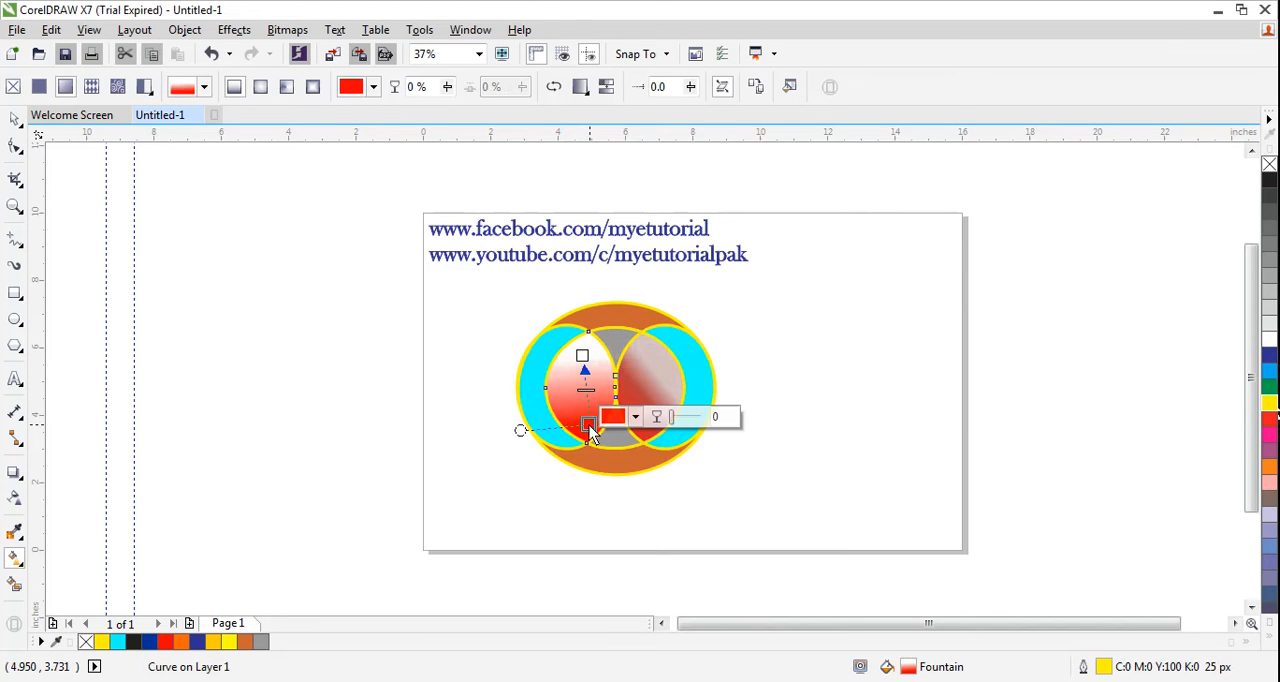
click(582, 356)
click(629, 362)
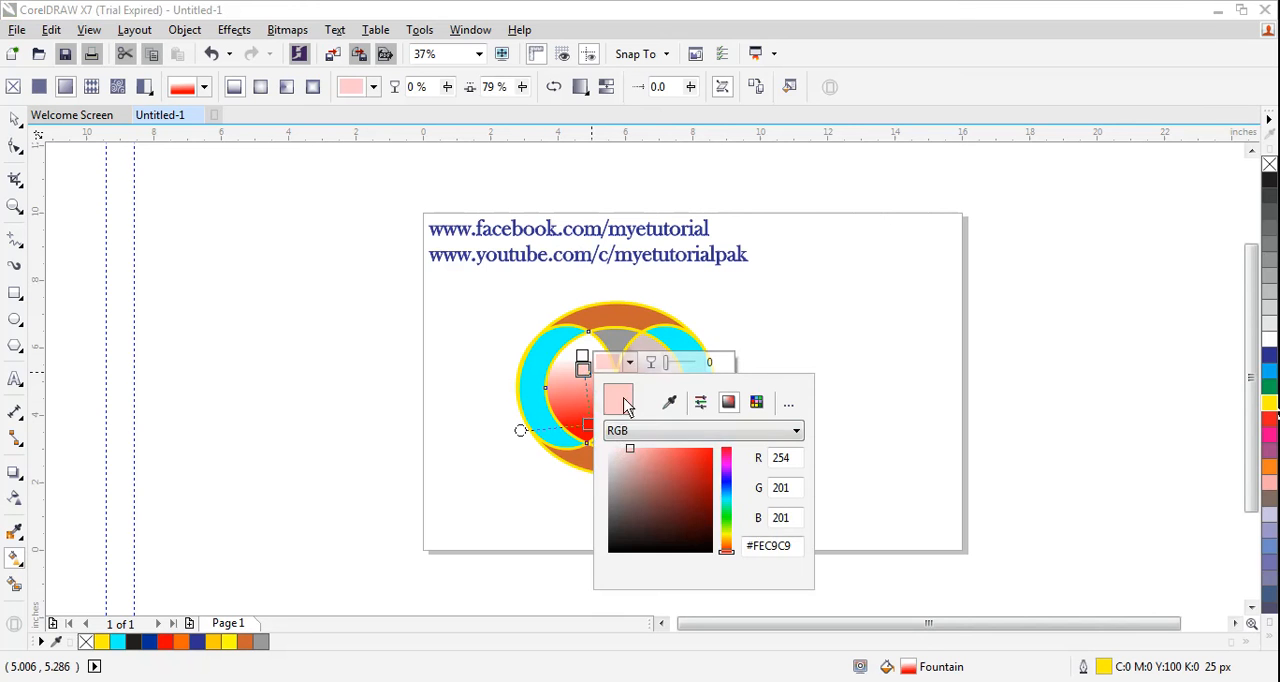
click(639, 465)
click(631, 466)
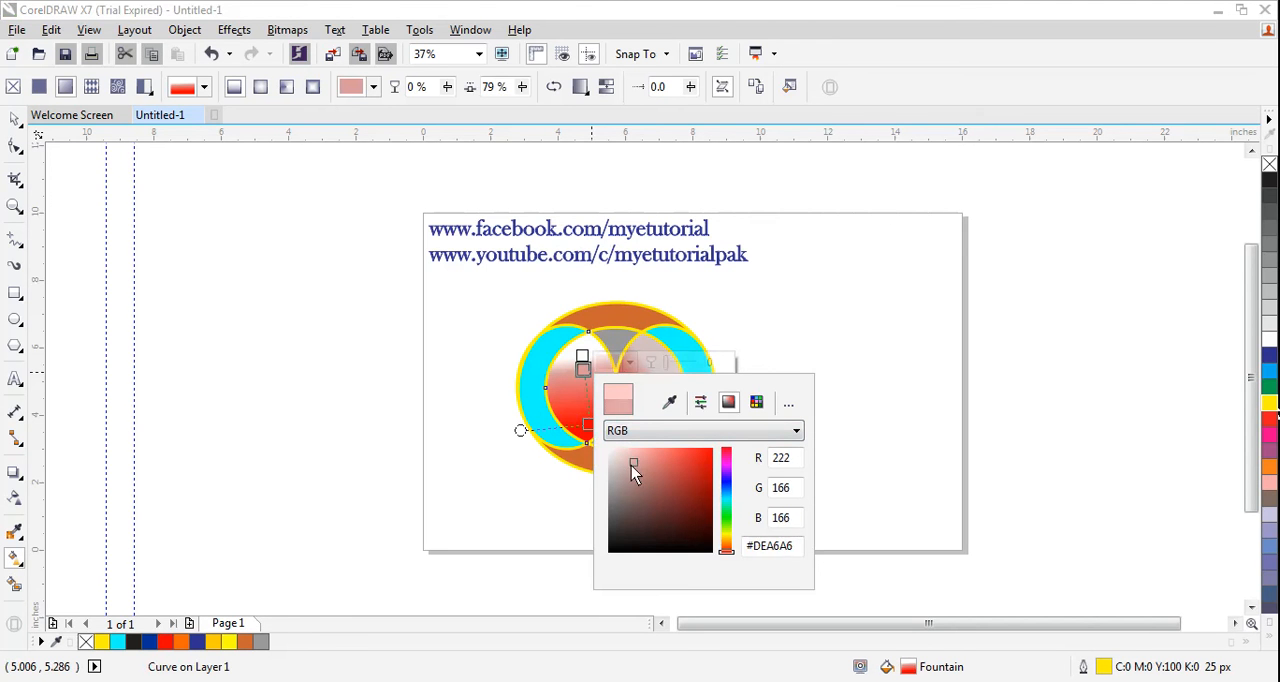
click(585, 375)
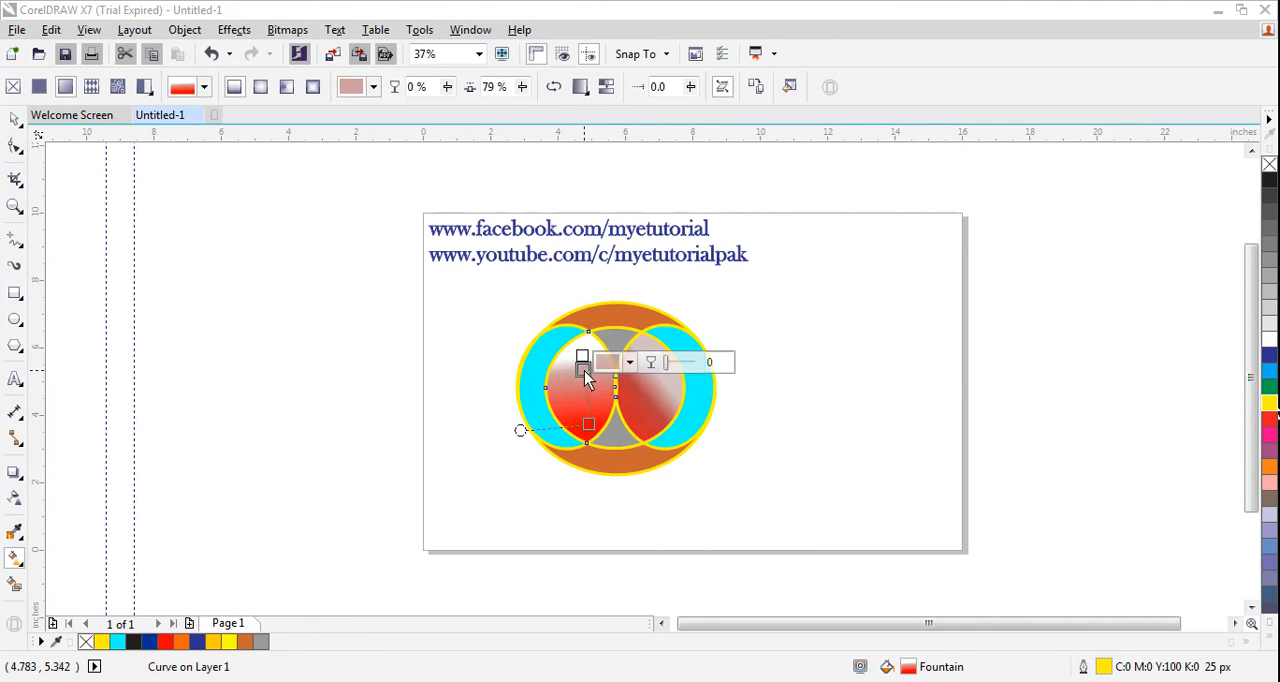
mouse_move(584, 371)
mouse_down()
mouse_move(588, 331)
mouse_move(628, 328)
mouse_move(569, 366)
mouse_move(583, 350)
mouse_up()
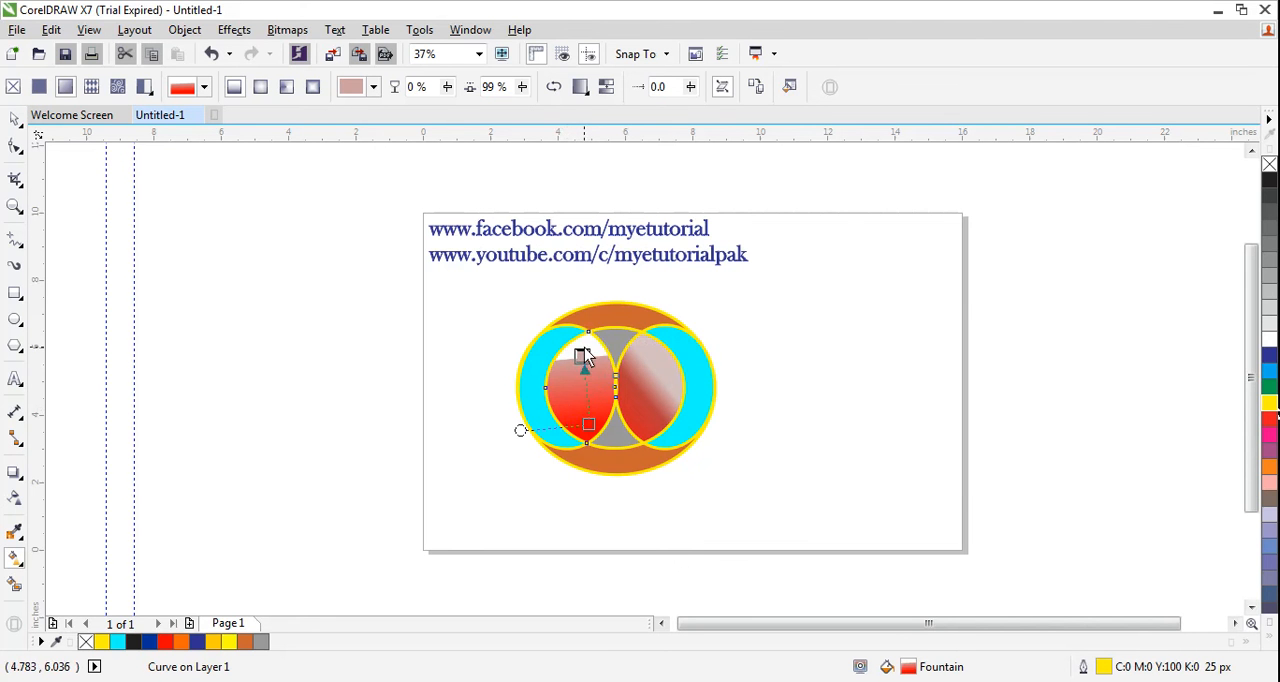
- Stretch the left lens's gradient to the top of the lens and set its end colour to dark red (C18 M100 Y100 K15)
drag(588, 425, 586, 425)
drag(582, 357, 589, 325)
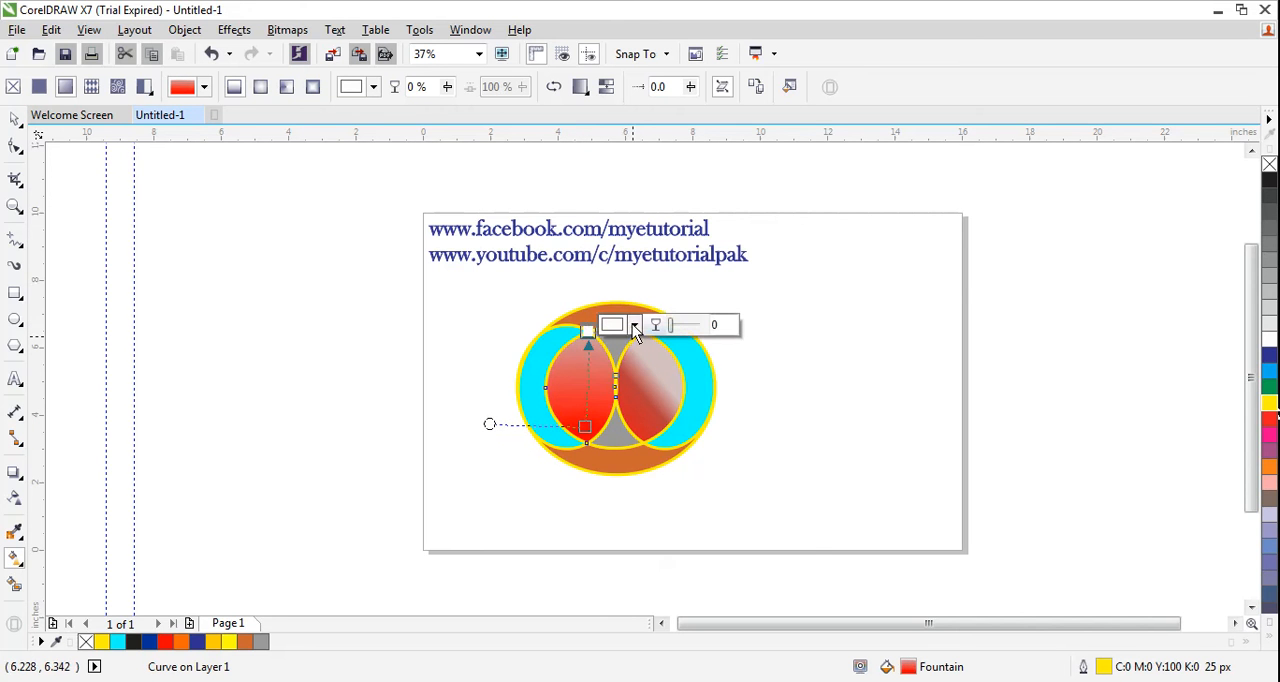
click(634, 324)
click(646, 422)
drag(641, 436, 641, 466)
click(696, 456)
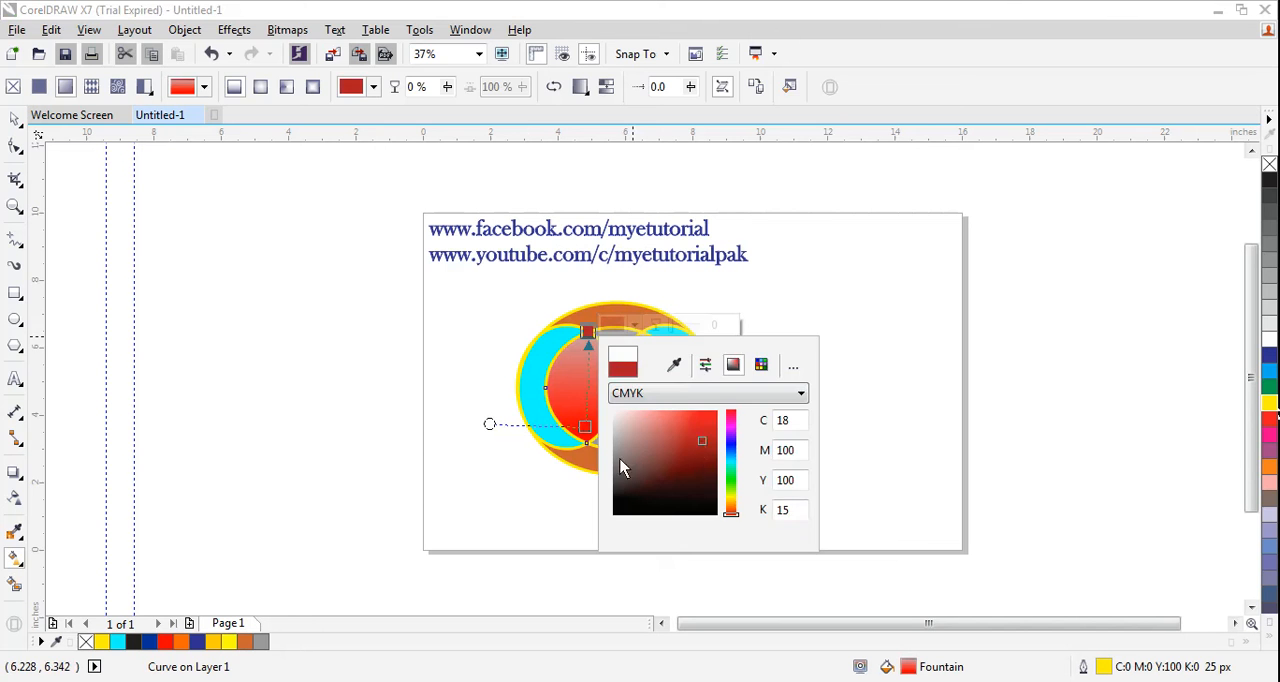
click(527, 496)
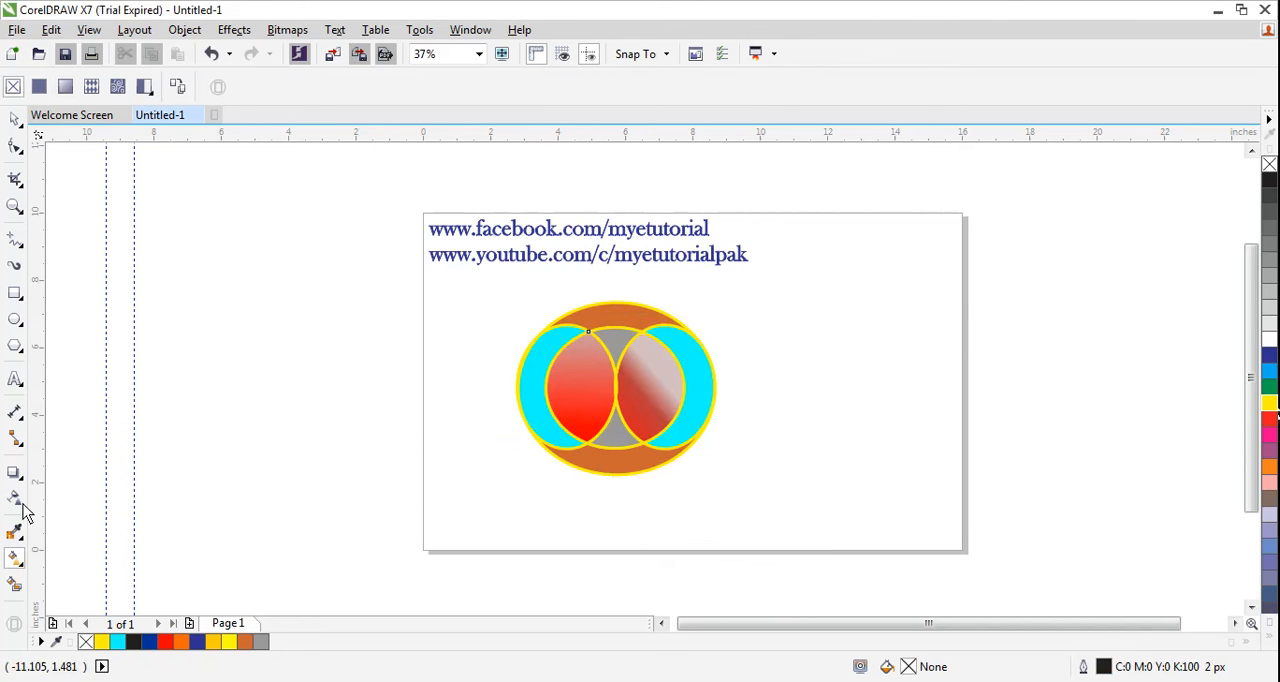
- Add the artistic text "My E Tutorial" at the lower edge of the figure
click(15, 379)
click(555, 482)
text(M)
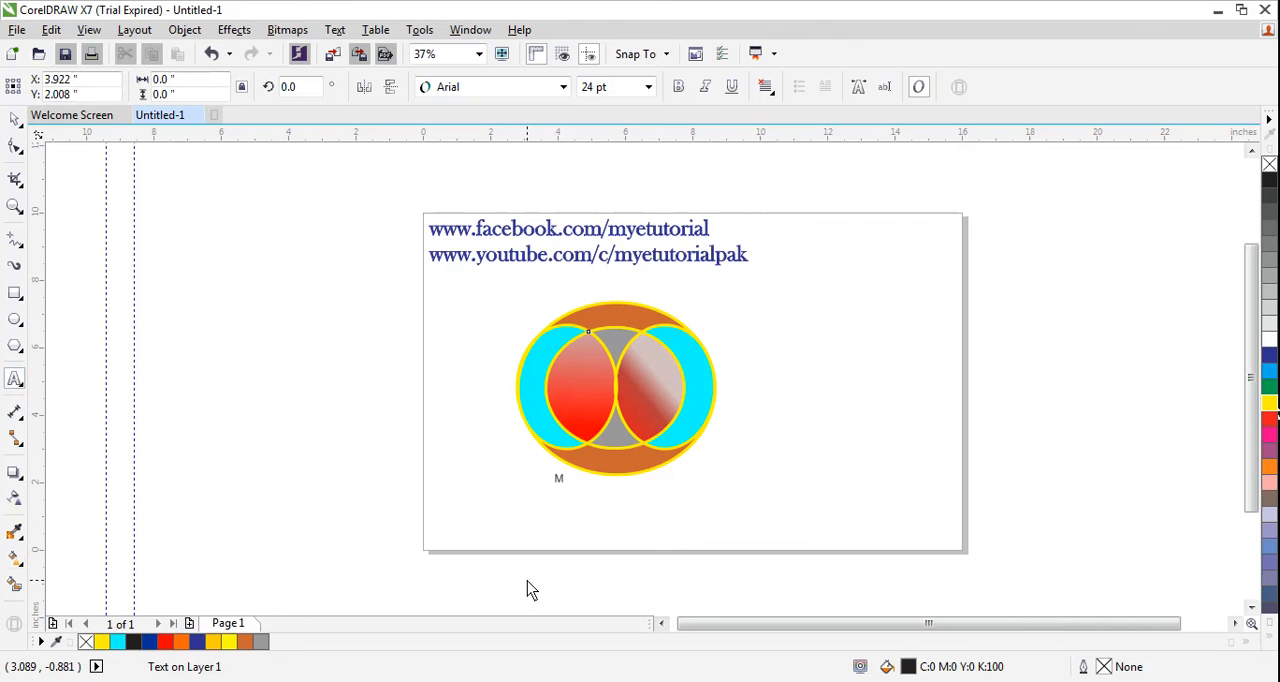
text(y E Tuto)
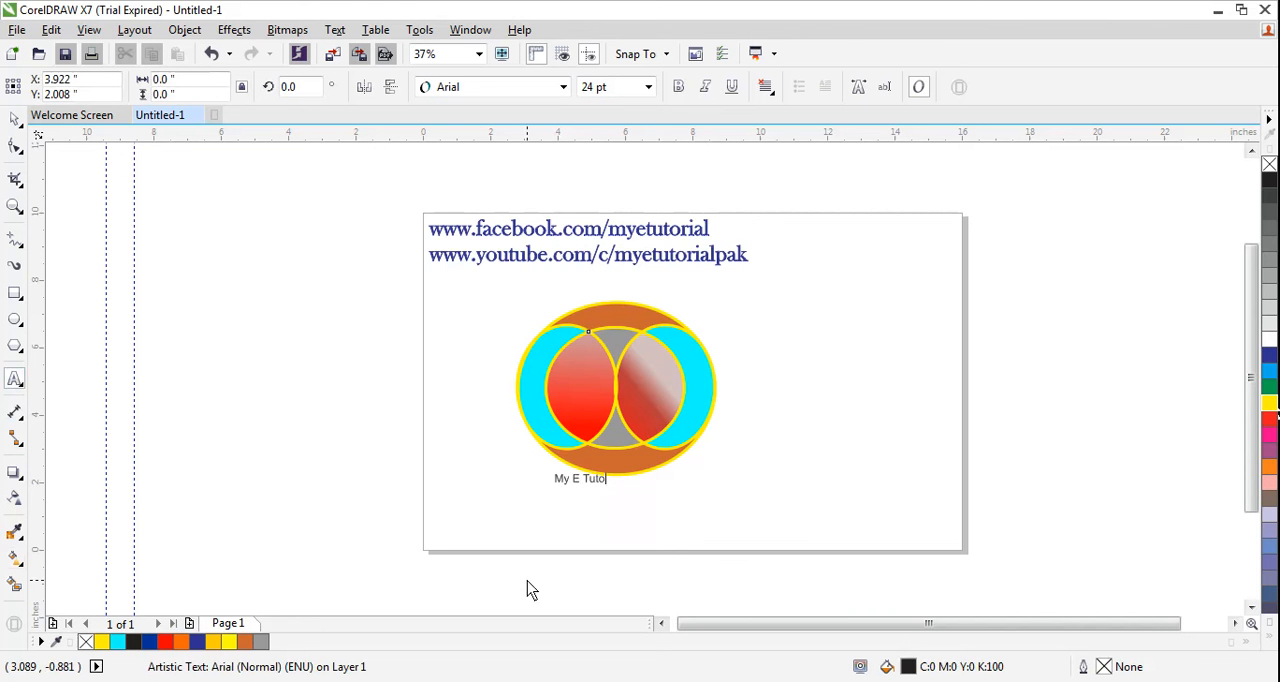
text(rial)
click(15, 119)
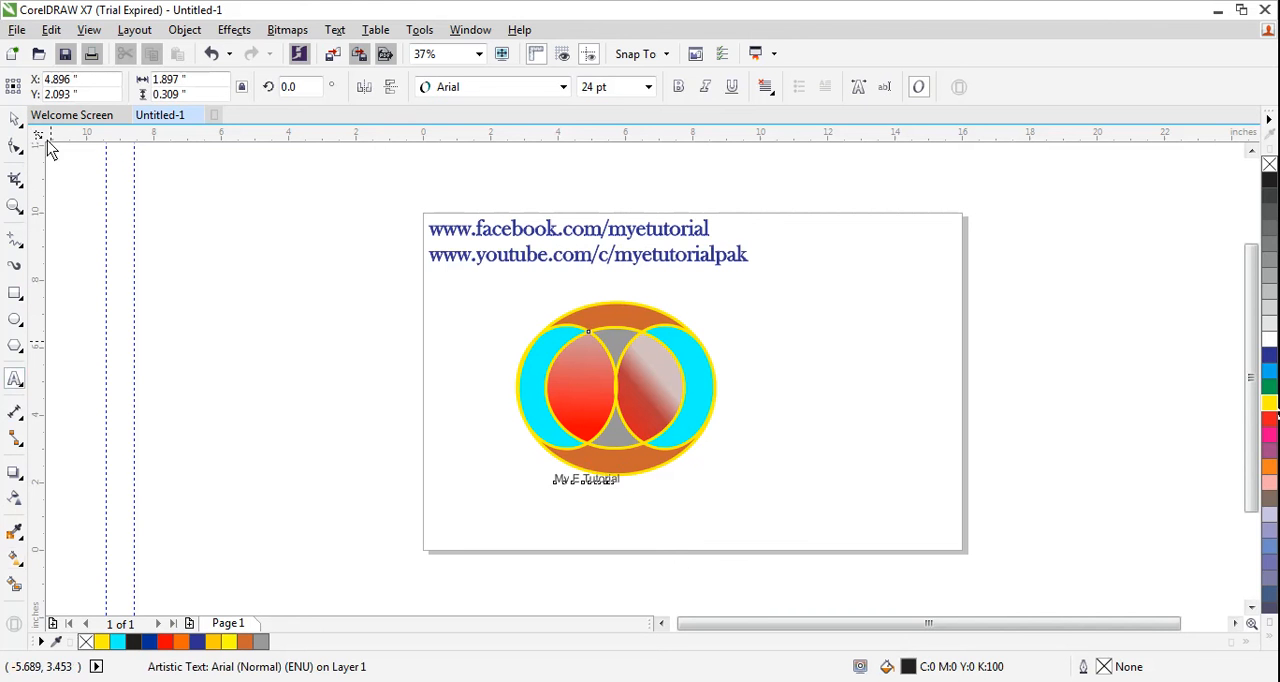
- Format the "My E Tutorial" text in Baskerville Old Face at 72 pt and centre it just below the figure
click(564, 88)
click(503, 133)
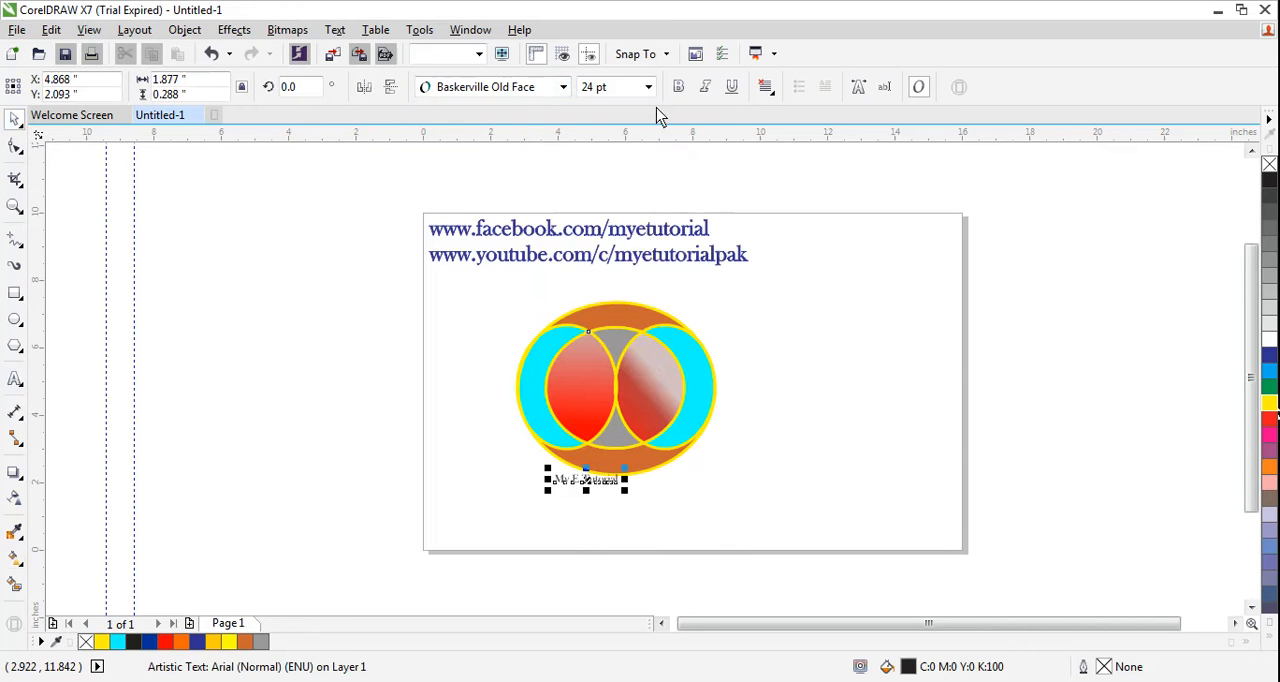
click(648, 87)
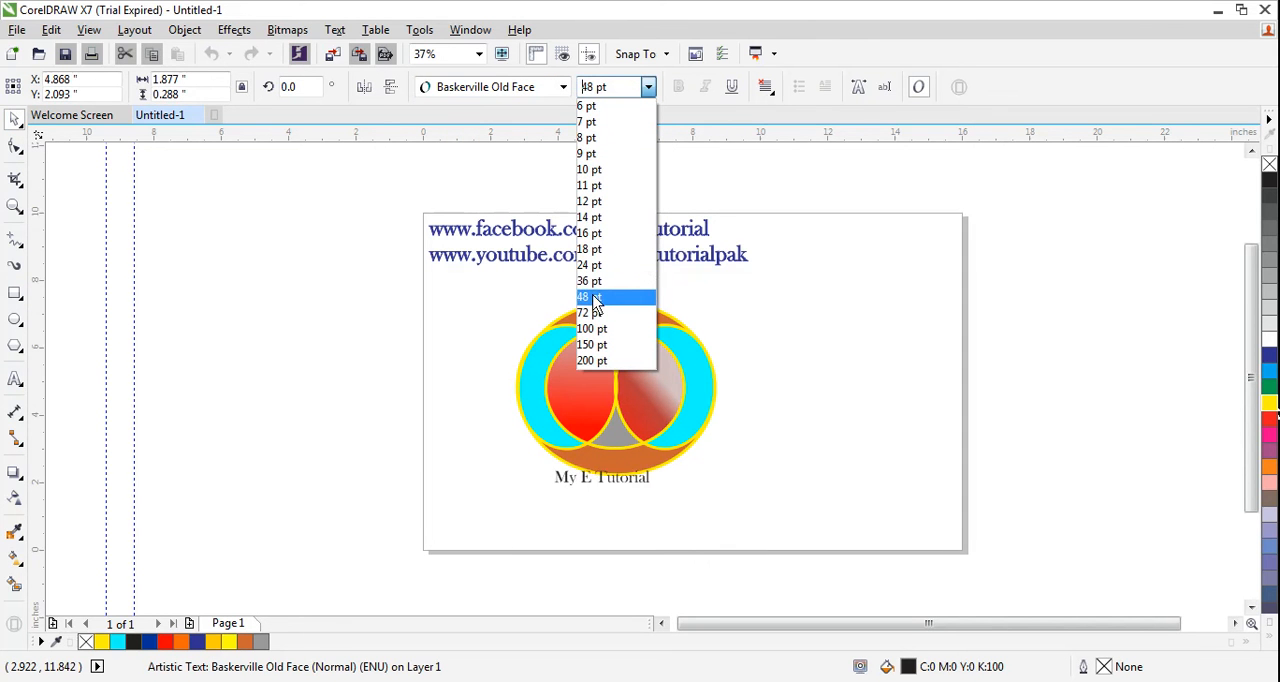
click(590, 314)
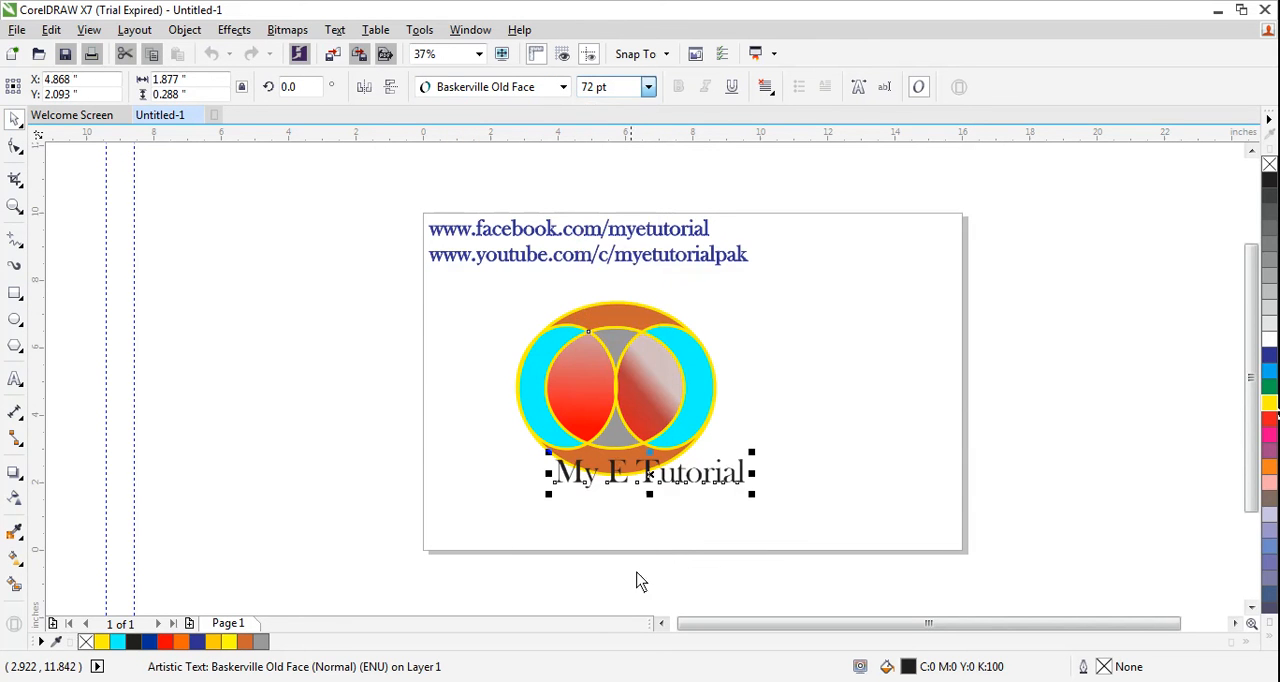
drag(645, 488, 614, 508)
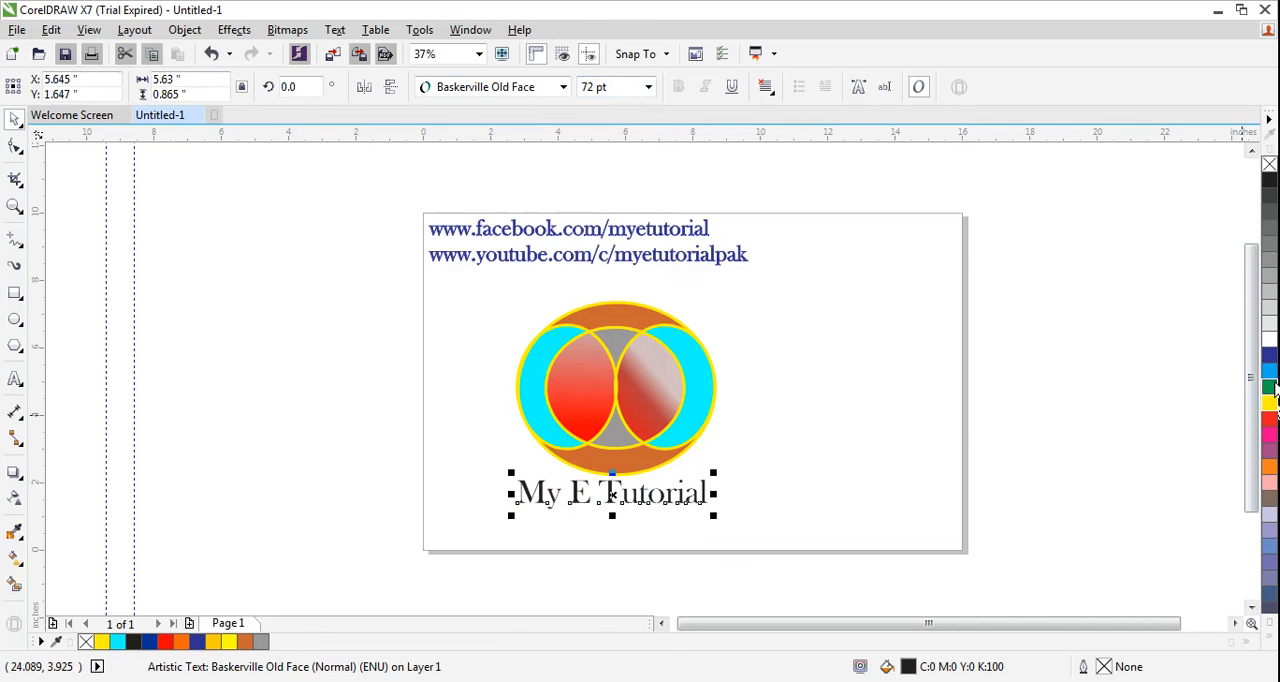
- Colour the caption's fill and outline green (C100 M0 Y100 K0) and stretch it to about 6.87 inches wide, centred below the figure
click(1269, 386)
right_click(1269, 386)
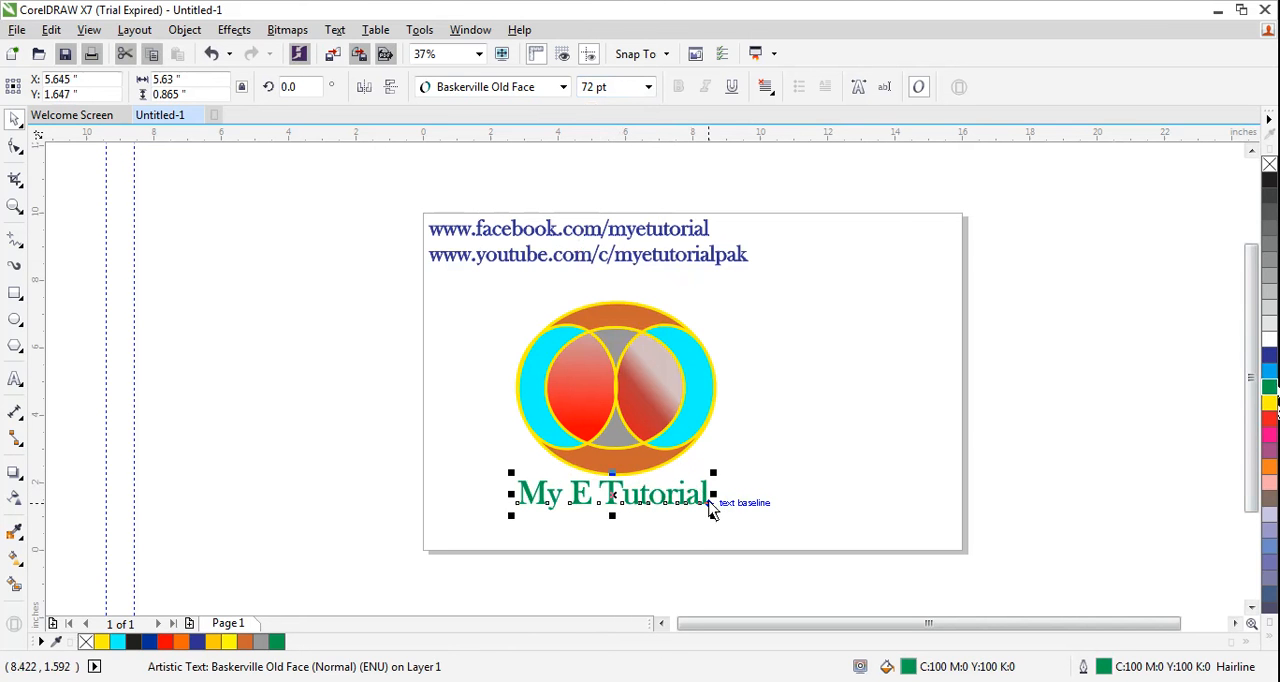
drag(712, 500, 756, 498)
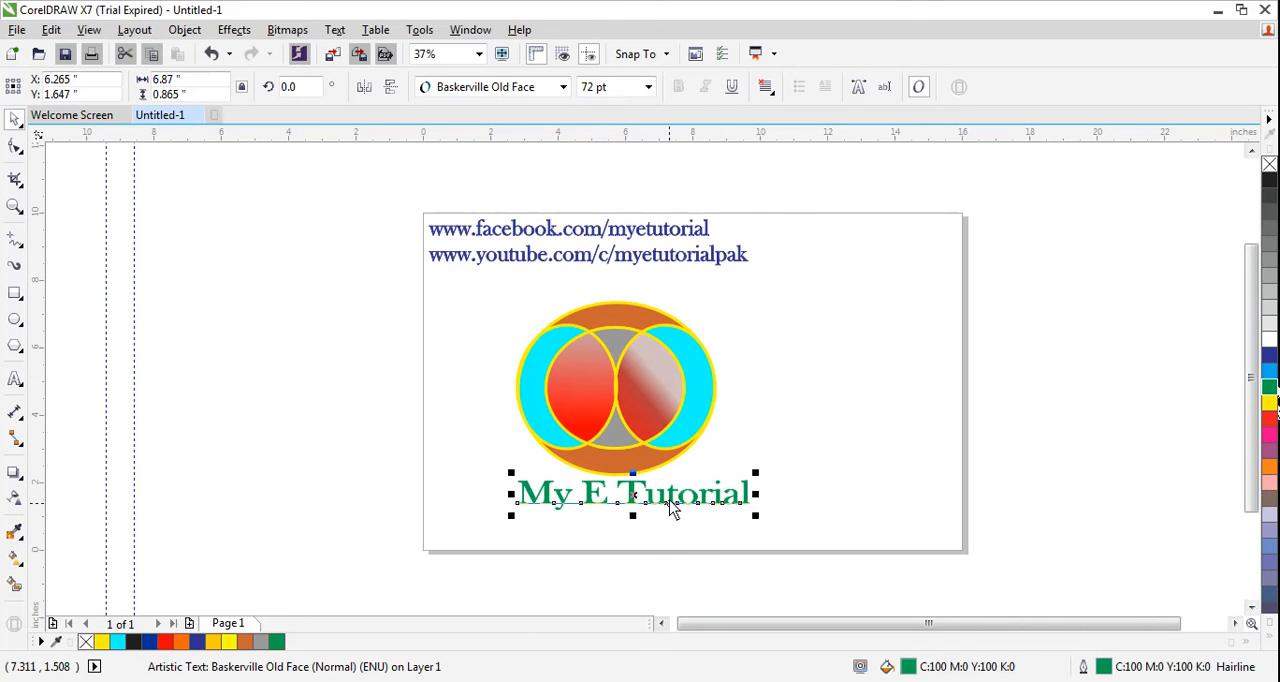
mouse_move(669, 503)
mouse_down()
mouse_move(646, 515)
mouse_move(660, 498)
mouse_up()
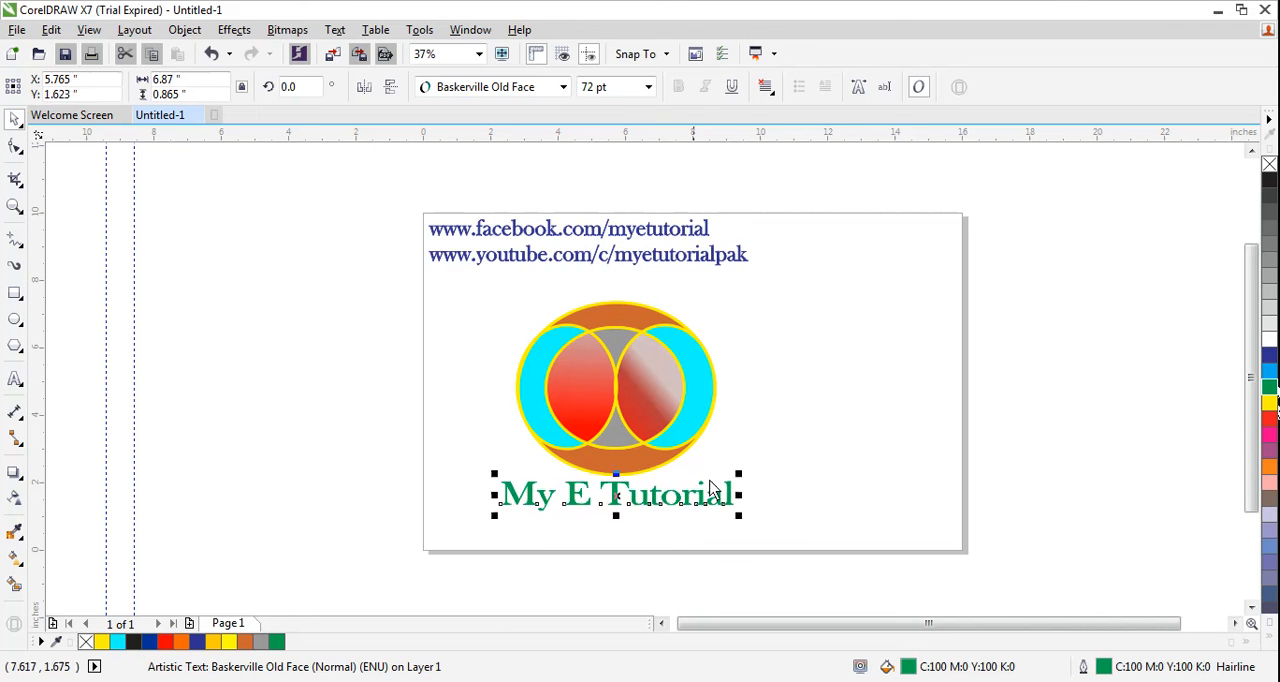
- Add a black drop shadow to the "My E Tutorial" caption, cast from its baseline down and to the left, and deselect it
click(351, 529)
click(576, 507)
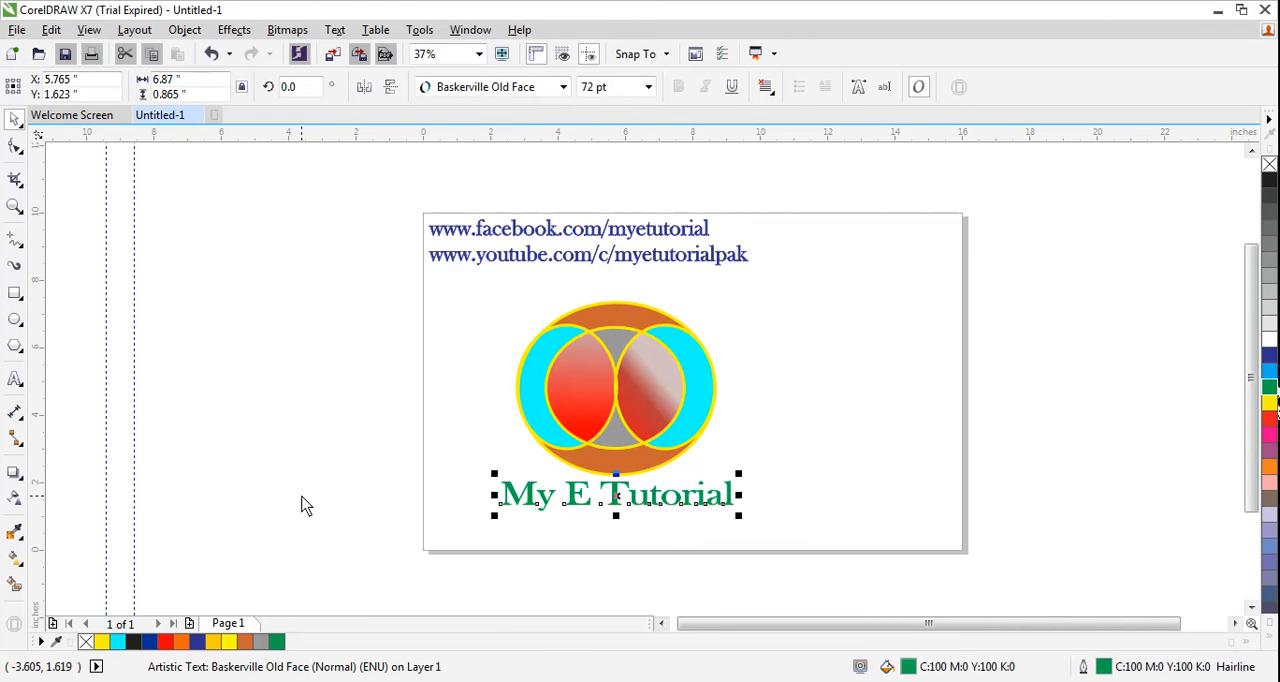
click(23, 479)
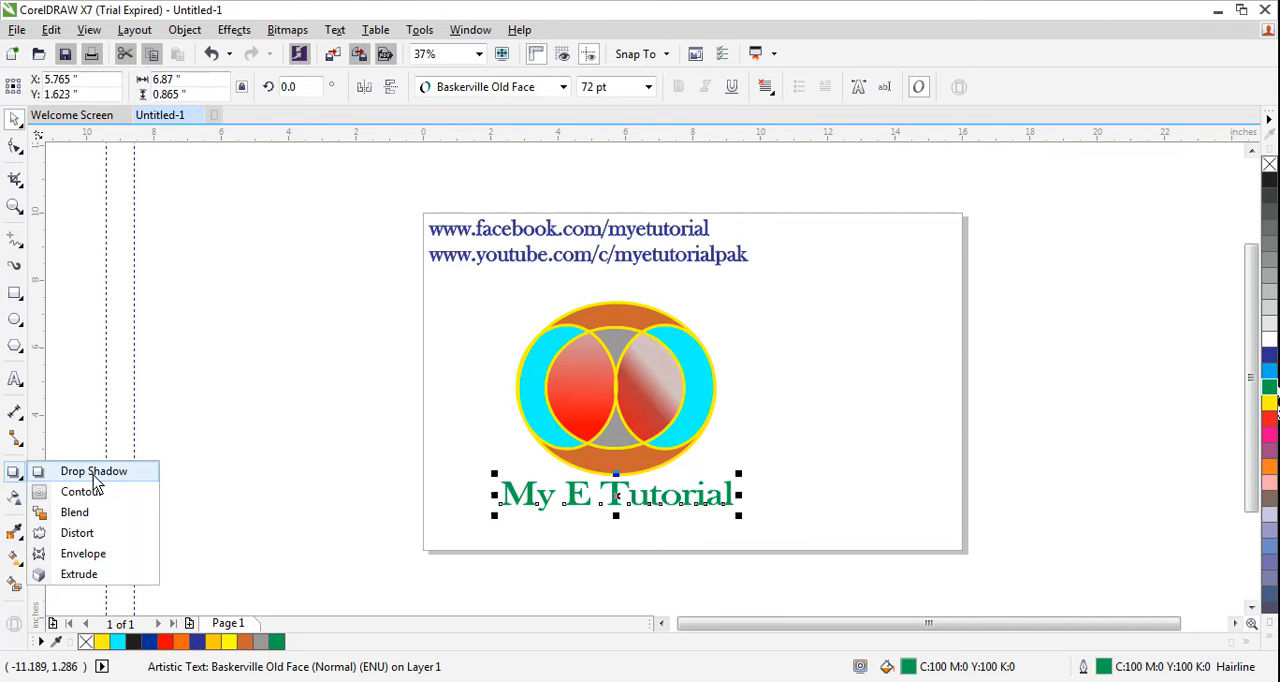
click(88, 470)
drag(628, 512, 570, 523)
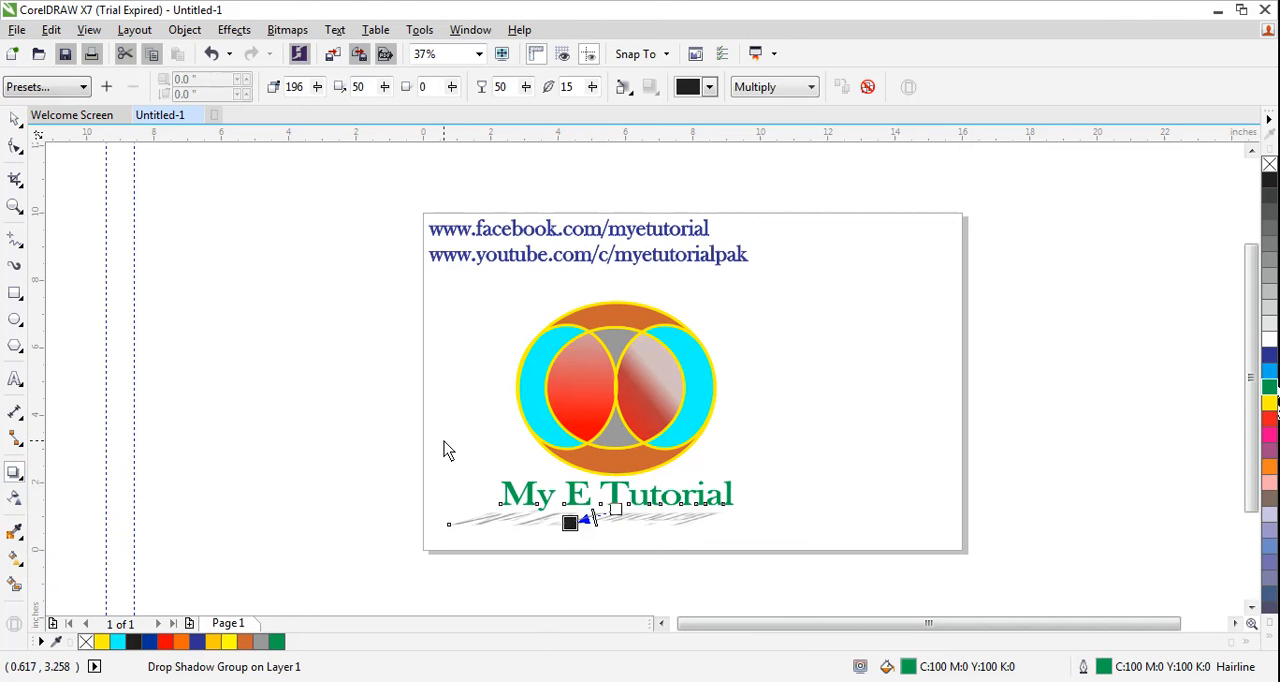
click(15, 119)
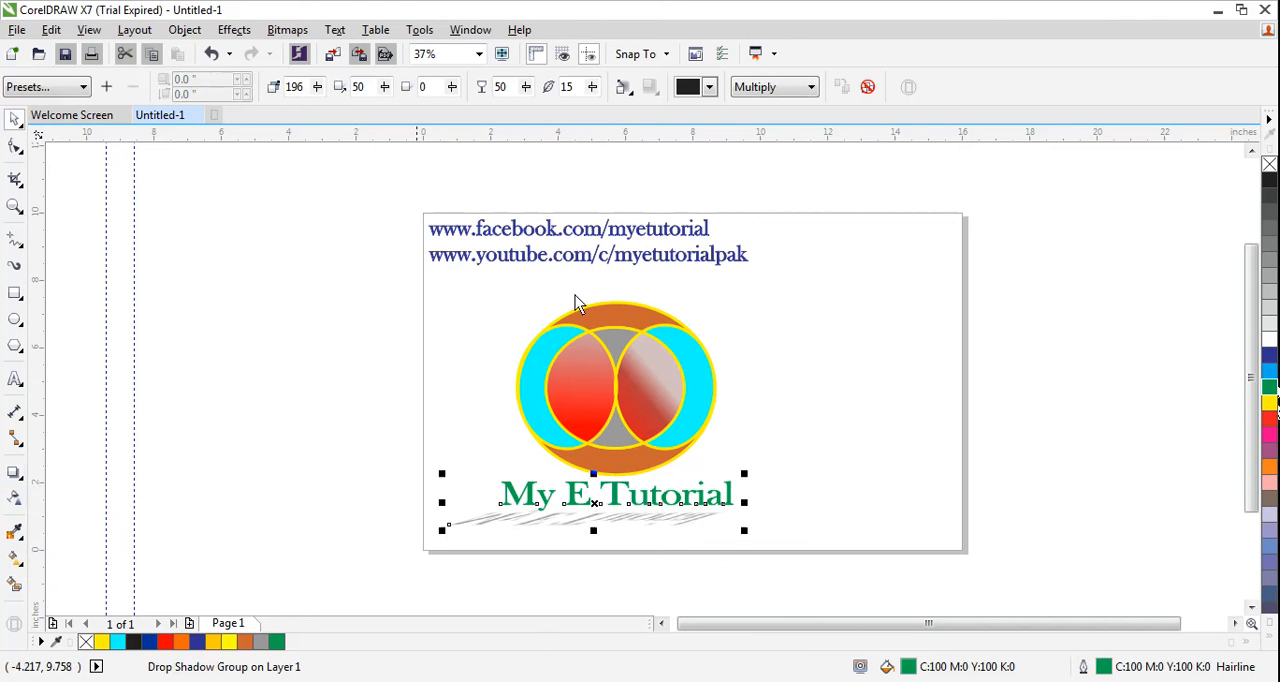
click(871, 403)
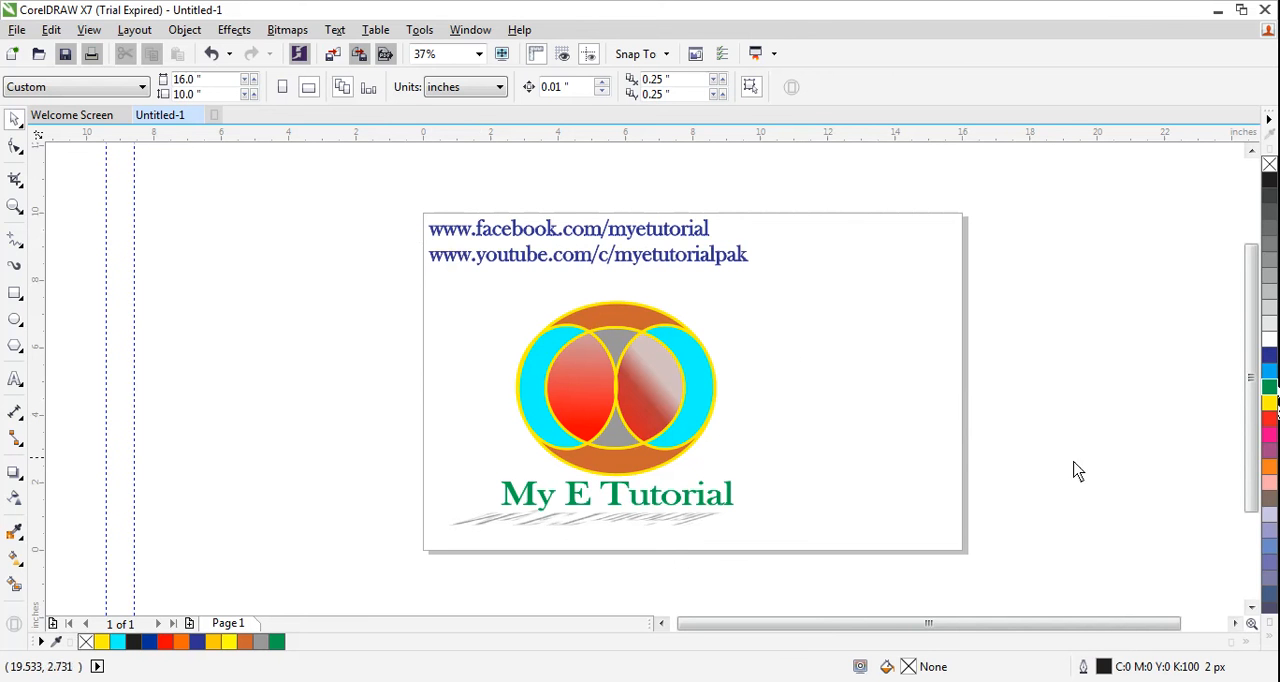
click(1114, 681)
click(1159, 575)
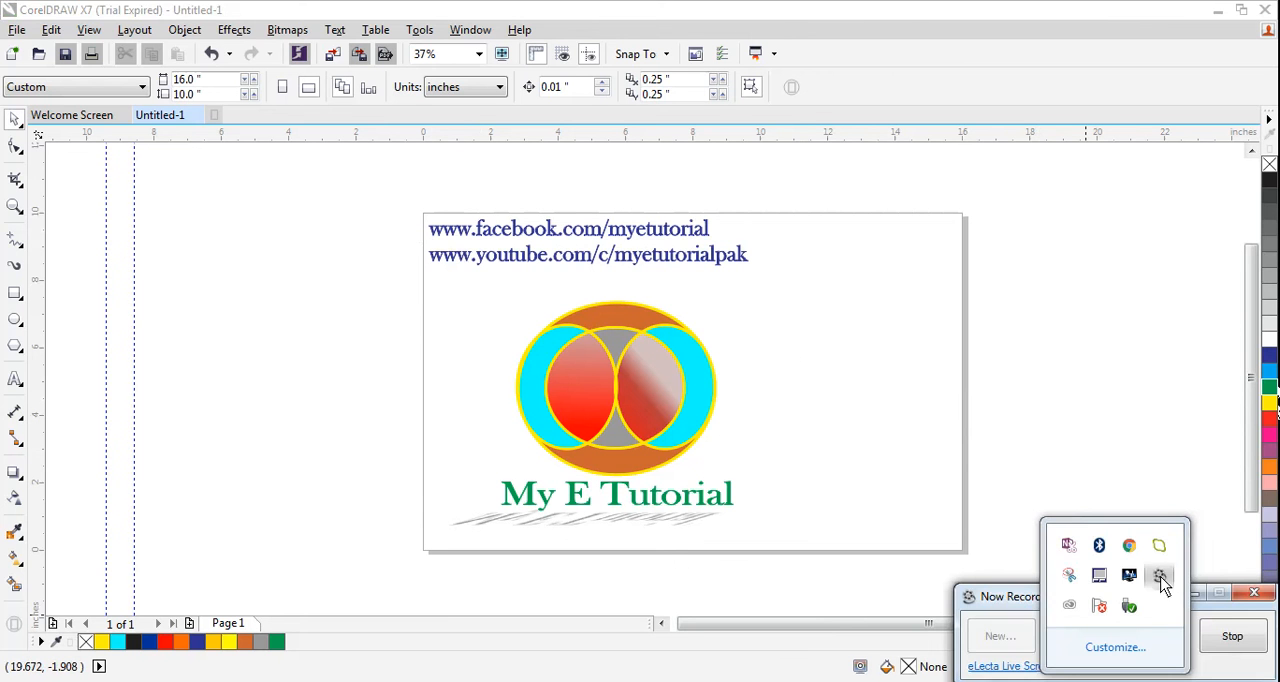